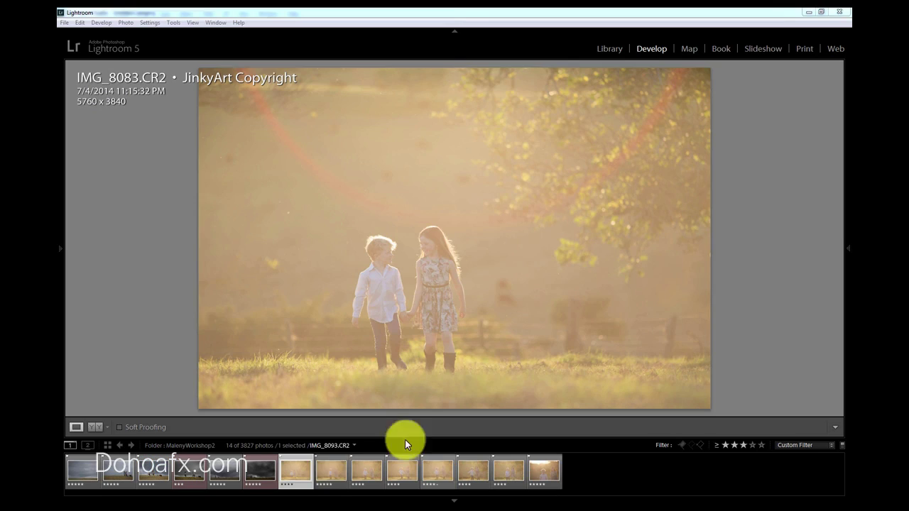
Step: Browse the backlit photos of the two children in the filmstrip up to IMG_8110, comparing pose and expression, and return to IMG_8100
{"action": "left_click", "coordinate": [335, 474]}
{"action": "left_click", "coordinate": [374, 483]}
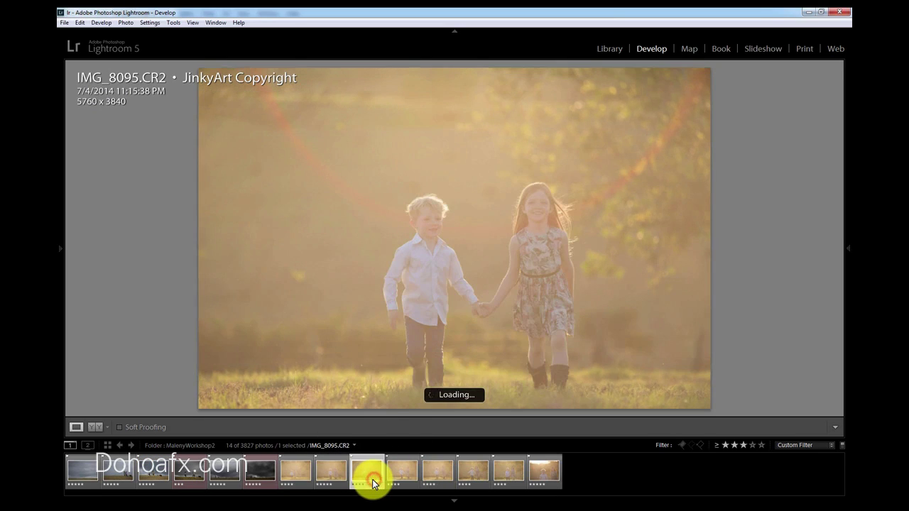
{"action": "left_click", "coordinate": [388, 481]}
{"action": "left_click", "coordinate": [435, 483]}
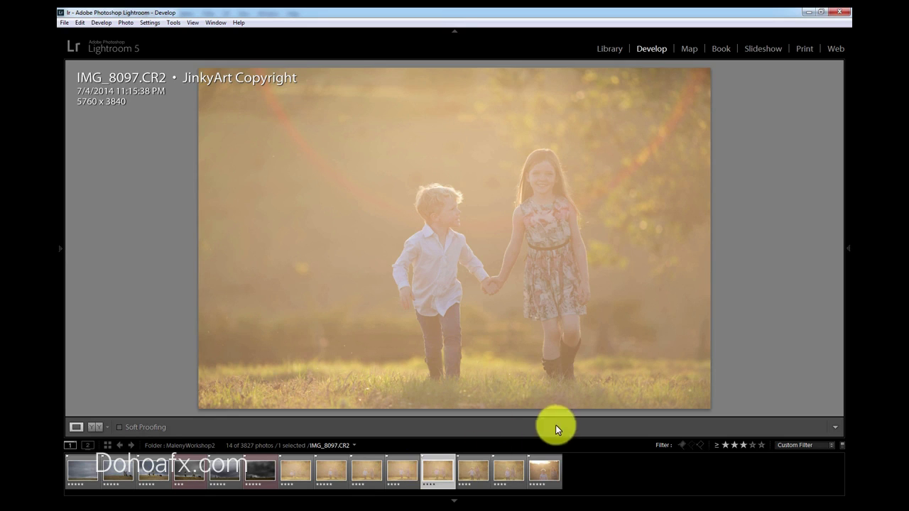
{"action": "left_click", "coordinate": [464, 469]}
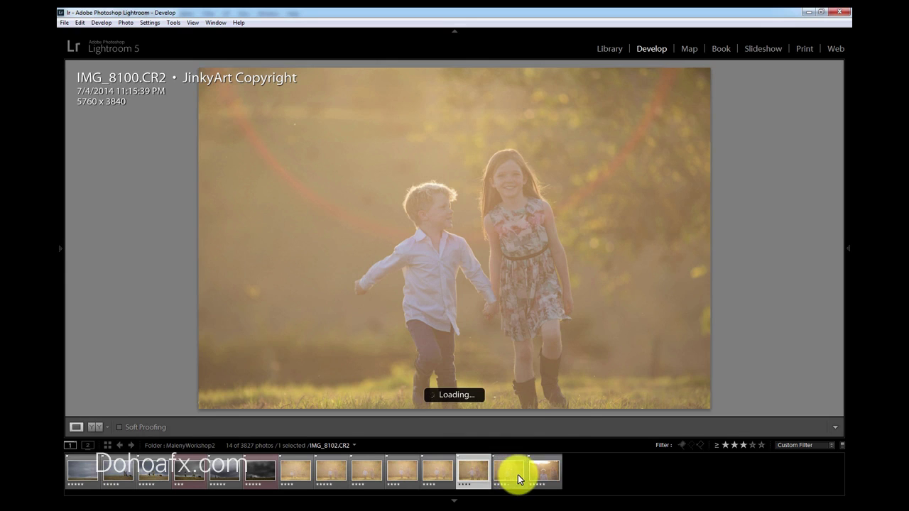
{"action": "left_click", "coordinate": [547, 483]}
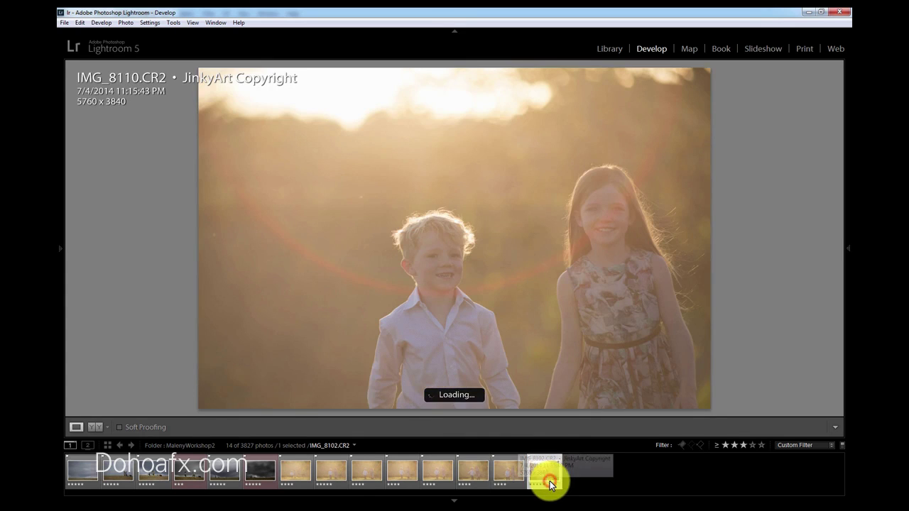
{"action": "left_click", "coordinate": [446, 483]}
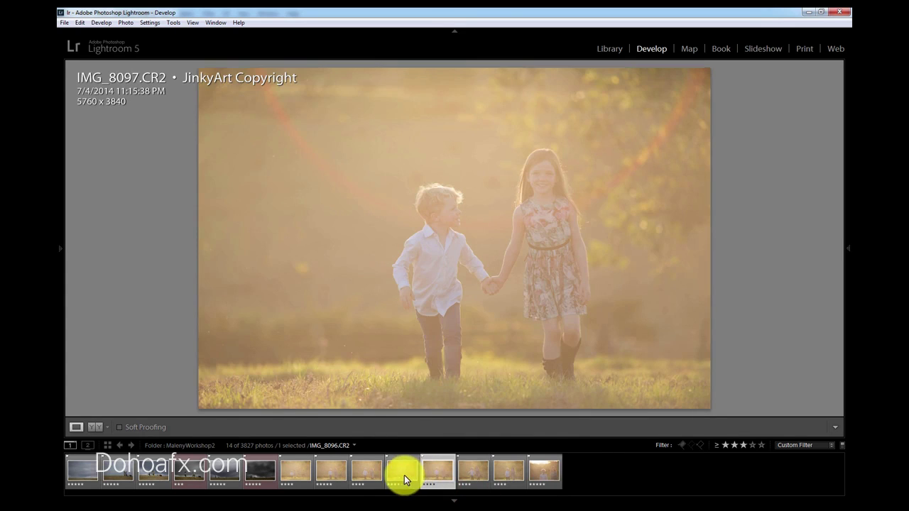
{"action": "left_click", "coordinate": [467, 485]}
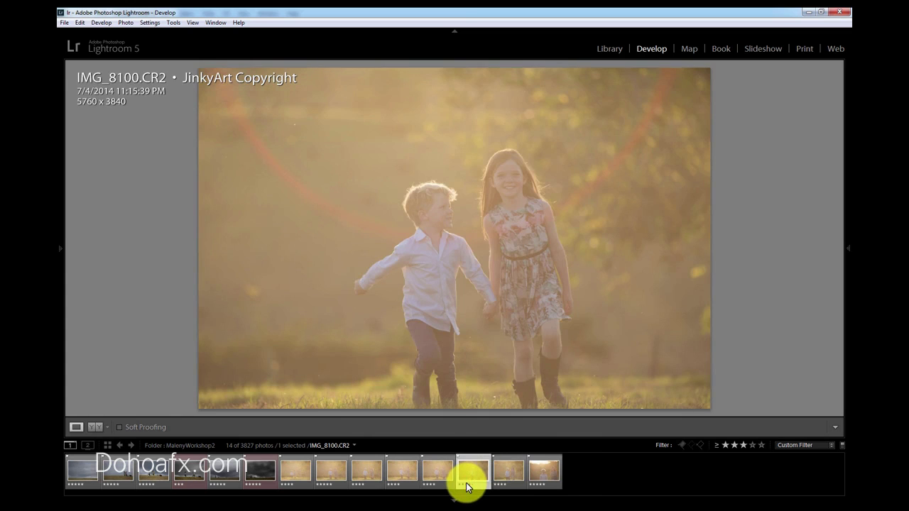
Step: Inspect the girl's face in IMG_8100 close up, and select IMG_8097 as the photo to edit
{"action": "left_click", "coordinate": [509, 188]}
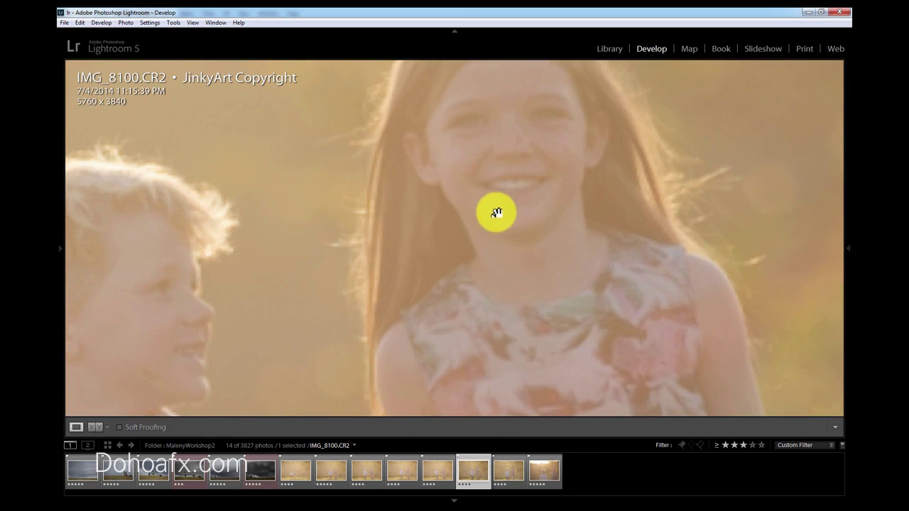
{"action": "left_click", "coordinate": [509, 209]}
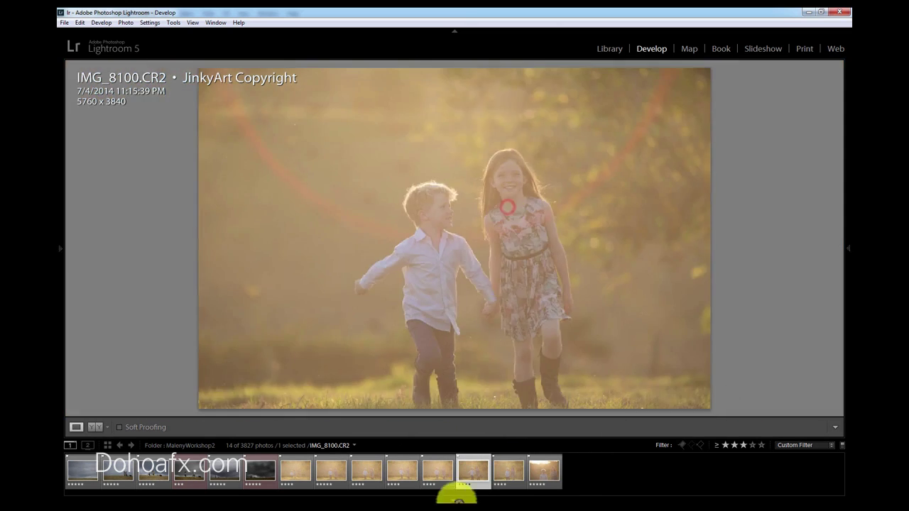
{"action": "left_click", "coordinate": [445, 476]}
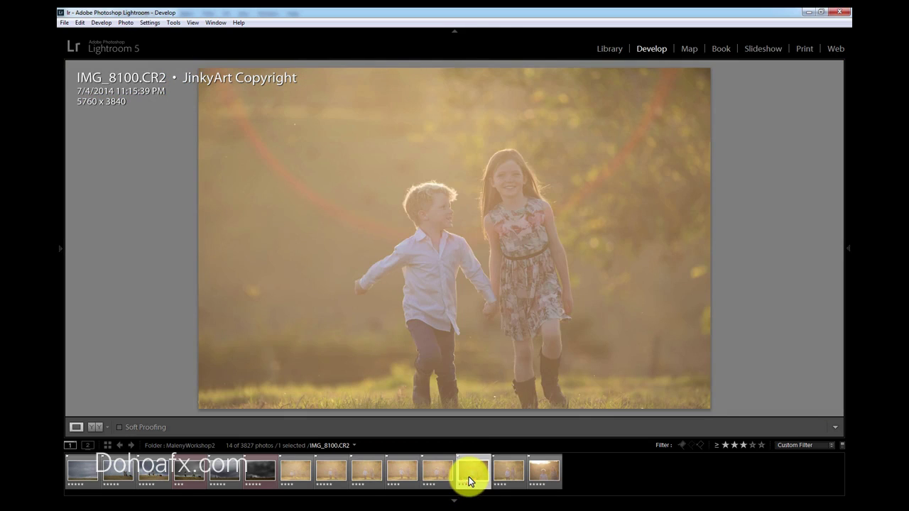
{"action": "left_click", "coordinate": [448, 484]}
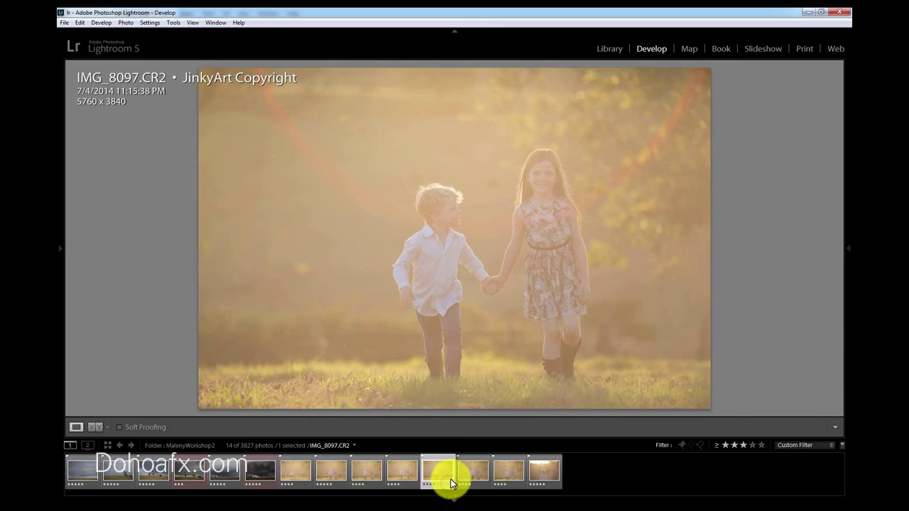
Step: Apply Auto tone to IMG_8097 and set Highlights to +33, Whites to +60 and Blacks to -52
{"action": "mouse_move", "coordinate": [848, 251]}
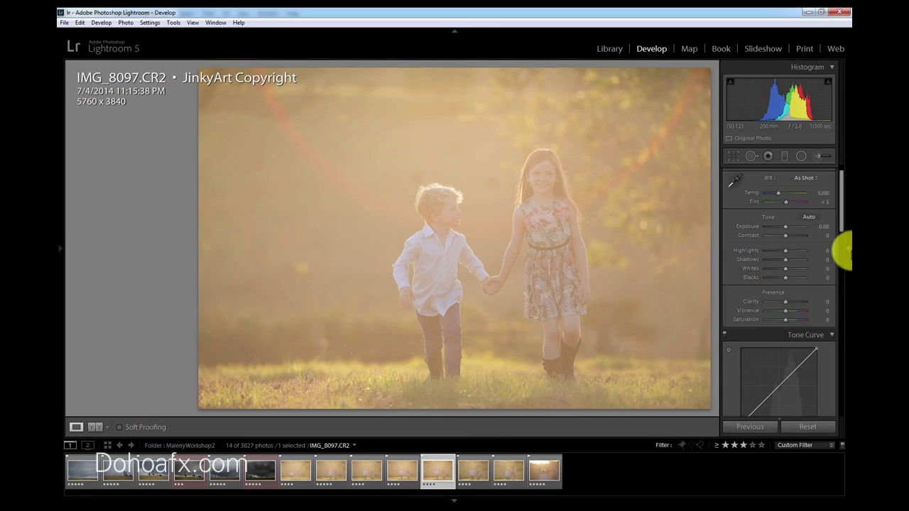
{"action": "scroll", "coordinate": [840, 223], "scroll_direction": "up", "scroll_amount": 2}
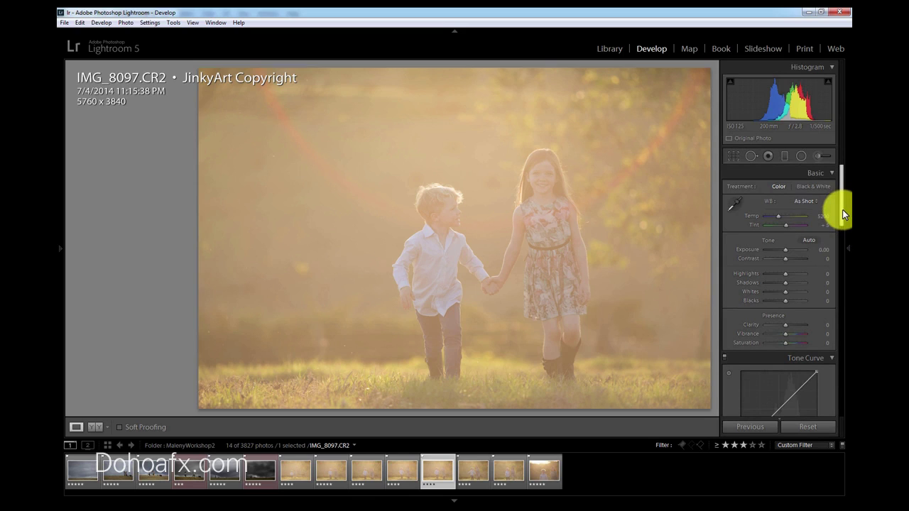
{"action": "scroll", "coordinate": [841, 221], "scroll_direction": "down", "scroll_amount": 4}
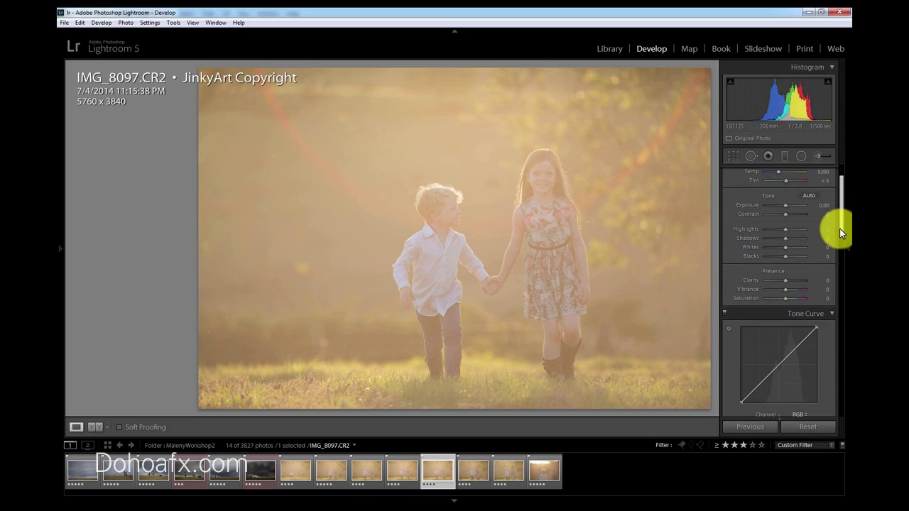
{"action": "left_click", "coordinate": [811, 199]}
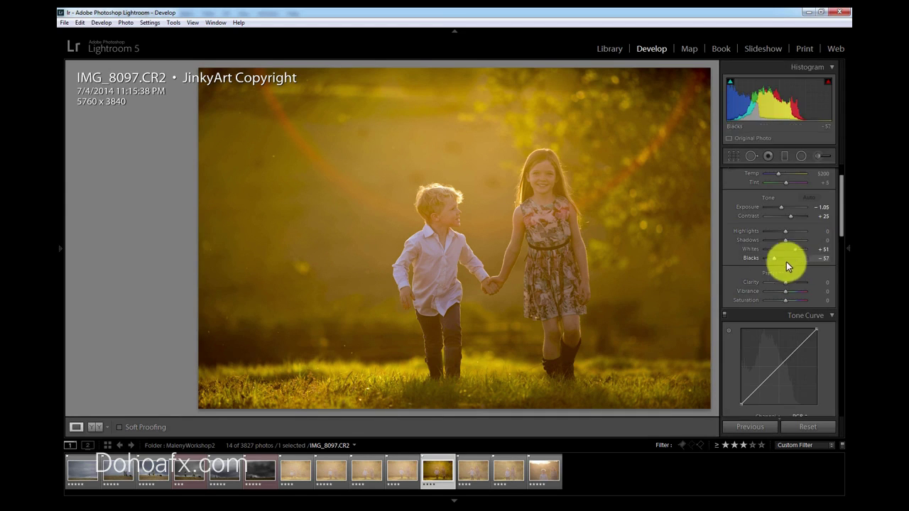
{"action": "left_click_drag", "start_coordinate": [772, 259], "coordinate": [797, 251]}
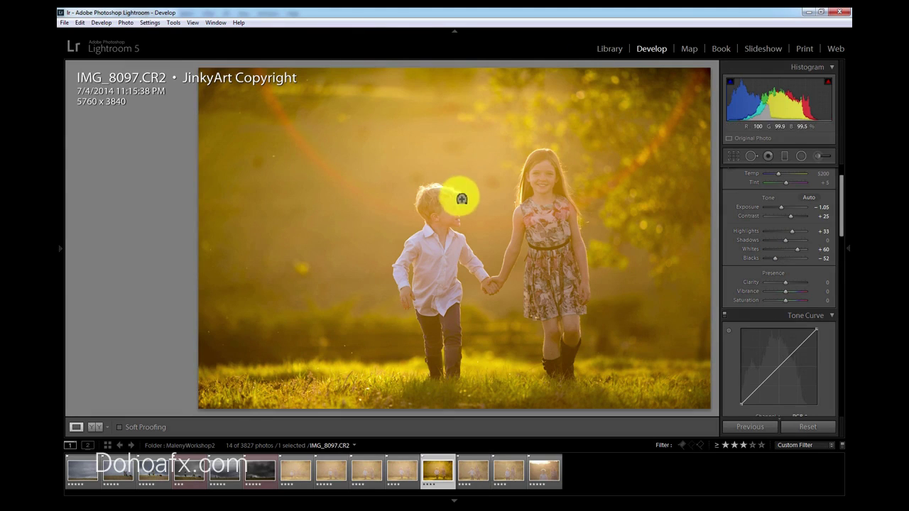
Step: Hide the adjustment settings and examine the photo's lower-left and upper-left background close up for specks
{"action": "key", "text": "Tab"}
{"action": "left_click", "coordinate": [256, 335]}
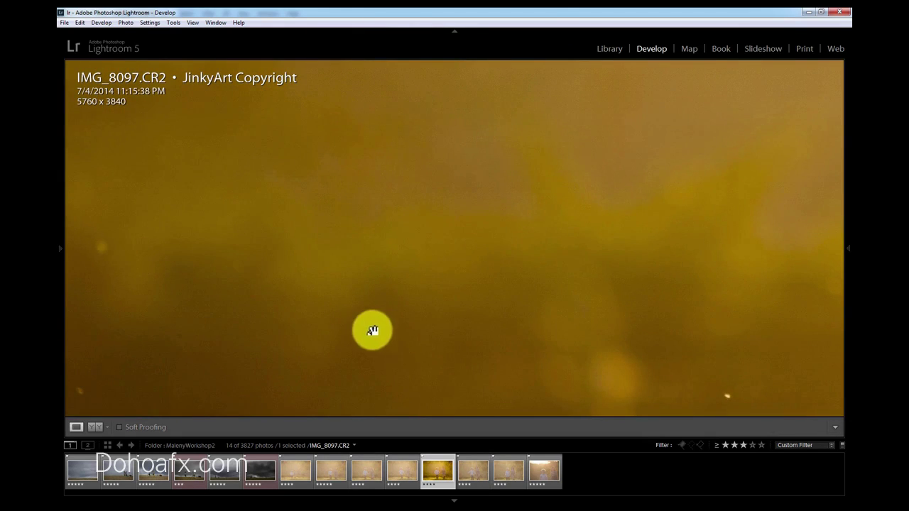
{"action": "left_click", "coordinate": [491, 278]}
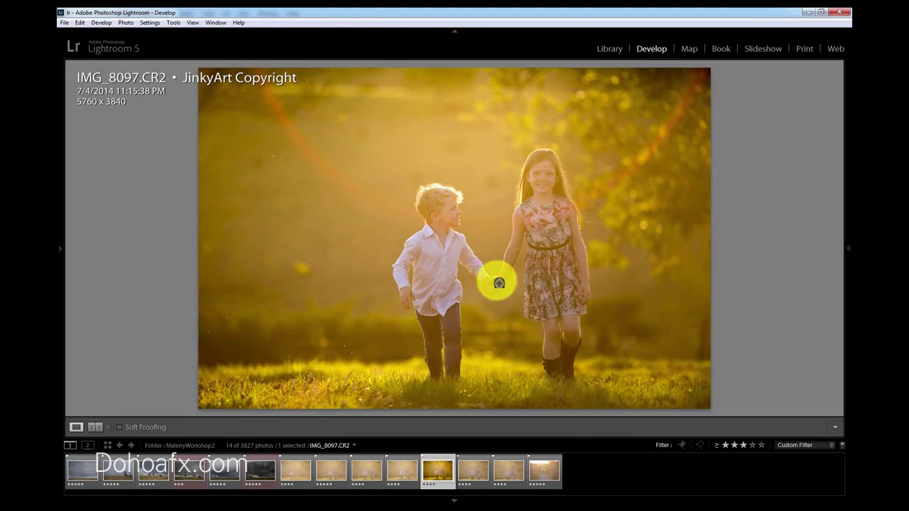
{"action": "left_click", "coordinate": [200, 91]}
{"action": "left_click_drag", "start_coordinate": [441, 334], "coordinate": [426, 362]}
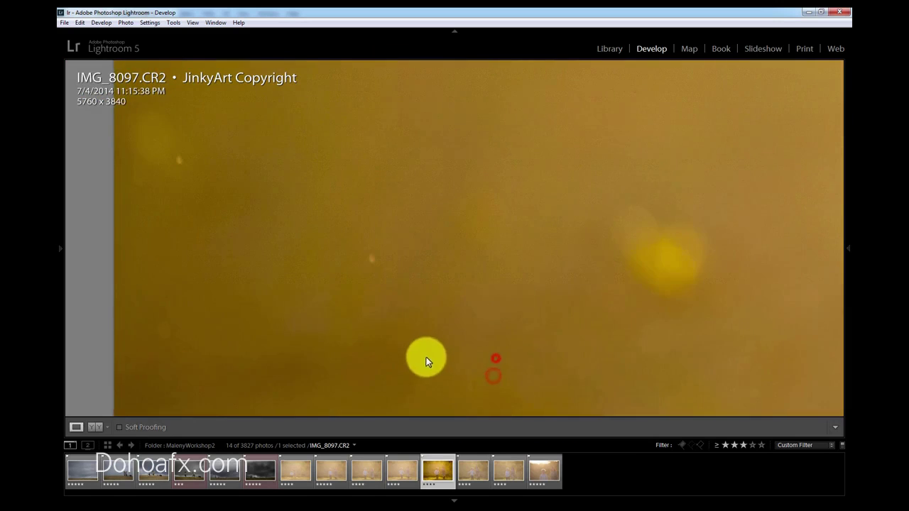
{"action": "left_click", "coordinate": [427, 358]}
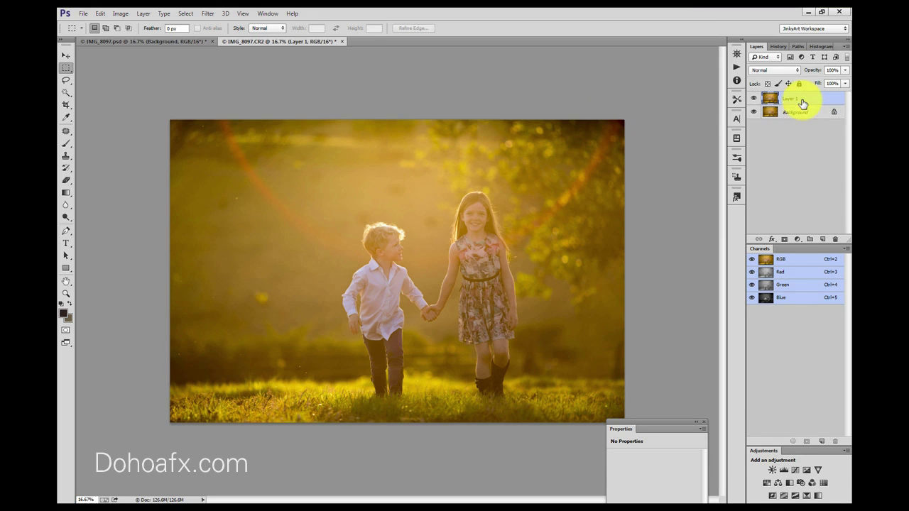
Step: In Photoshop, apply a Gaussian Blur with a radius of 5.7 pixels to Layer 1
{"action": "left_click", "coordinate": [208, 13]}
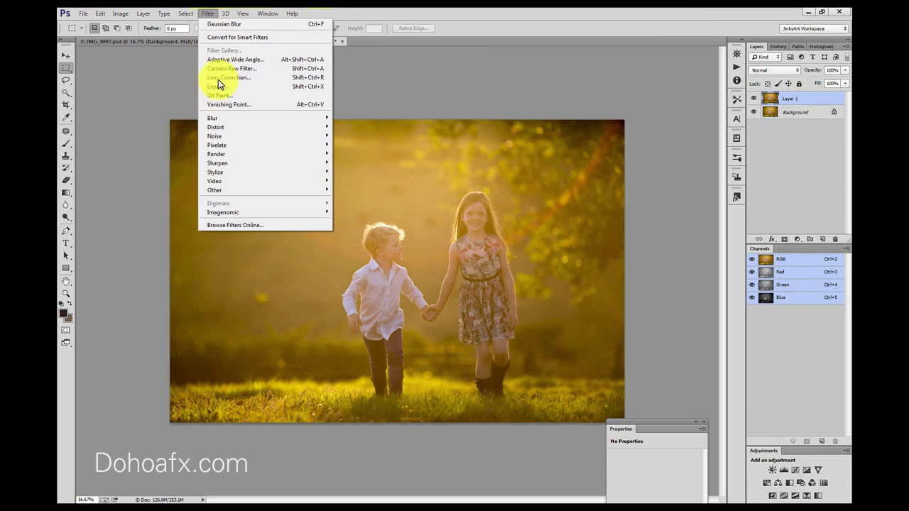
{"action": "mouse_move", "coordinate": [227, 119]}
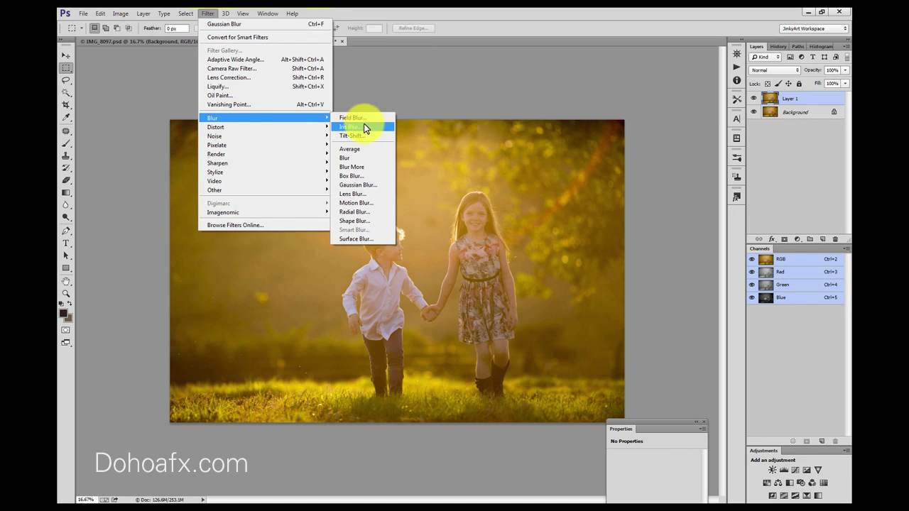
{"action": "left_click", "coordinate": [377, 185]}
{"action": "left_click_drag", "start_coordinate": [402, 244], "coordinate": [400, 244]}
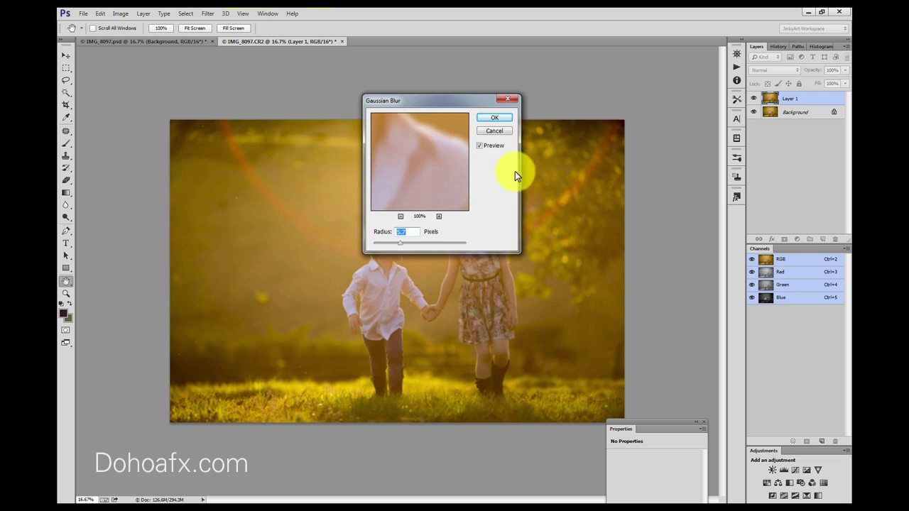
{"action": "left_click", "coordinate": [497, 117]}
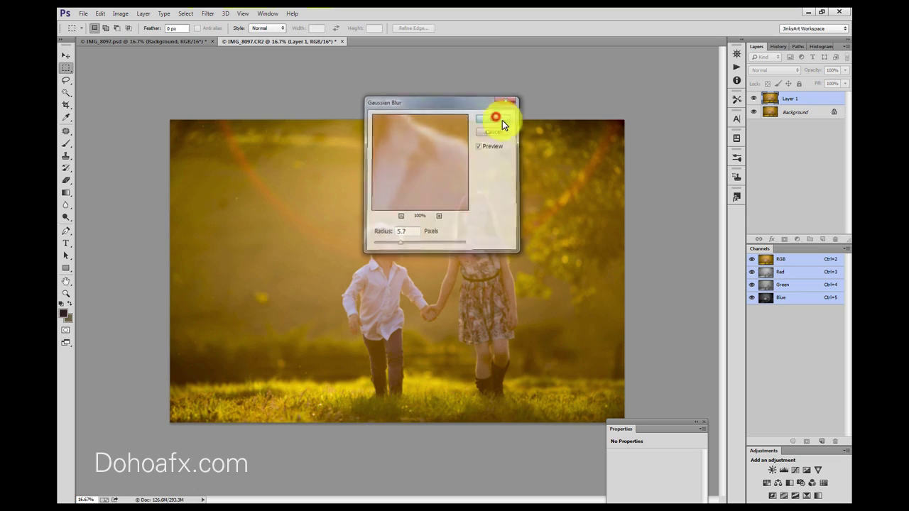
Step: Add a layer mask to Layer 1 and paint it black over both children to keep them free of the blur
{"action": "left_click", "coordinate": [786, 242]}
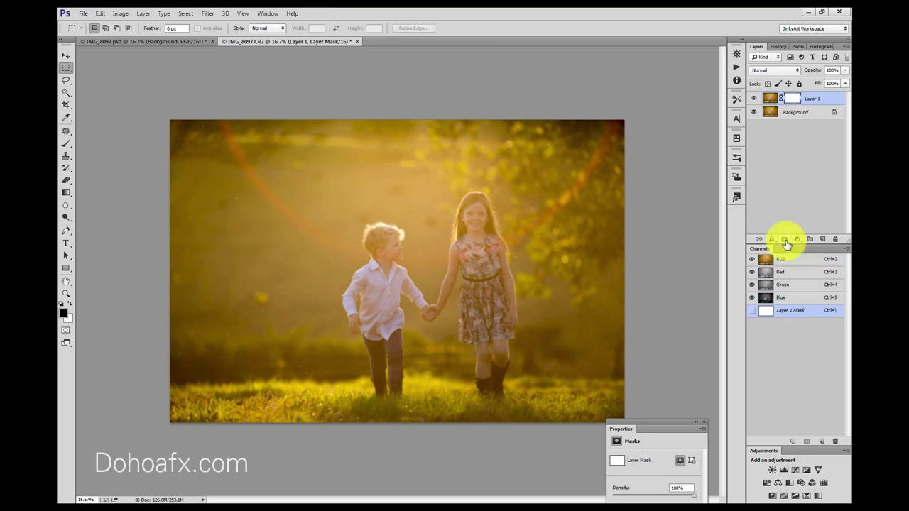
{"action": "left_click", "coordinate": [66, 144]}
{"action": "mouse_move", "coordinate": [365, 291]}
{"action": "left_mouse_down"}
{"action": "mouse_move", "coordinate": [379, 244]}
{"action": "mouse_move", "coordinate": [365, 270]}
{"action": "mouse_move", "coordinate": [373, 262]}
{"action": "left_mouse_up"}
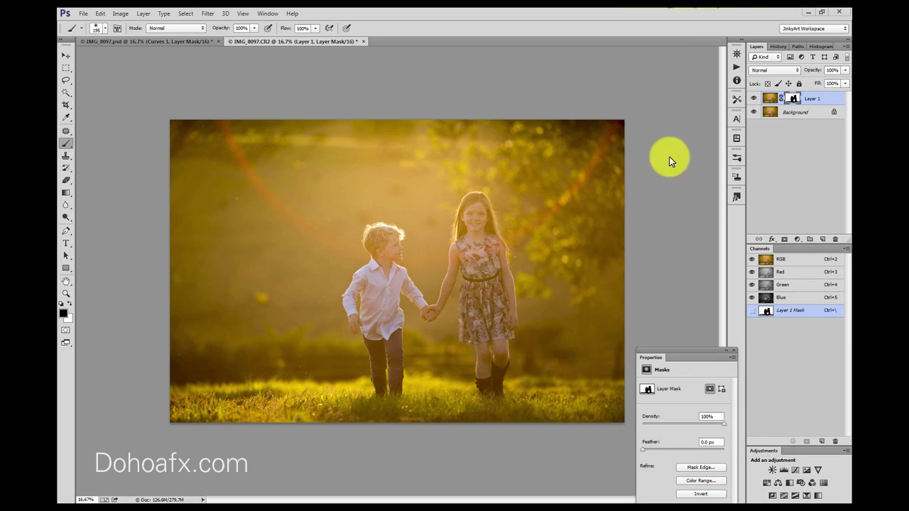
Step: Add a Curves adjustment layer above Layer 1 and reposition its settings so the whole curve is accessible
{"action": "left_click", "coordinate": [797, 240]}
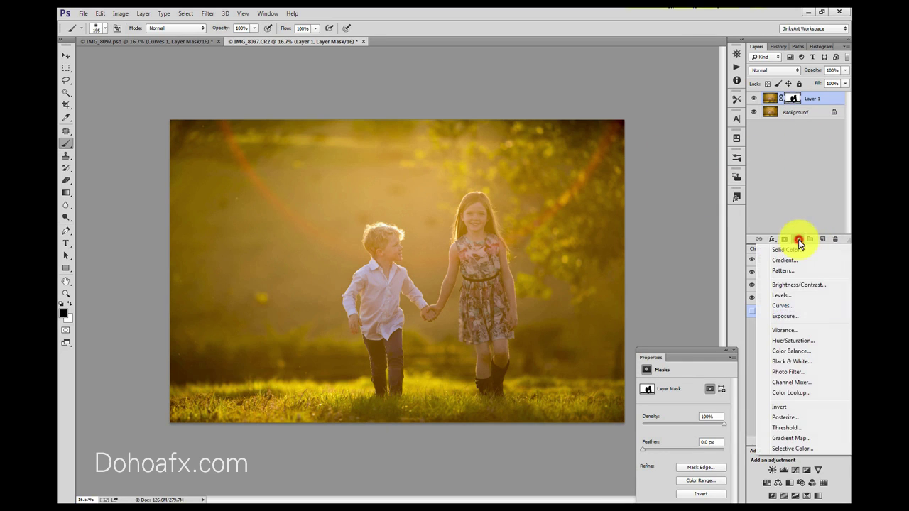
{"action": "left_click", "coordinate": [803, 307]}
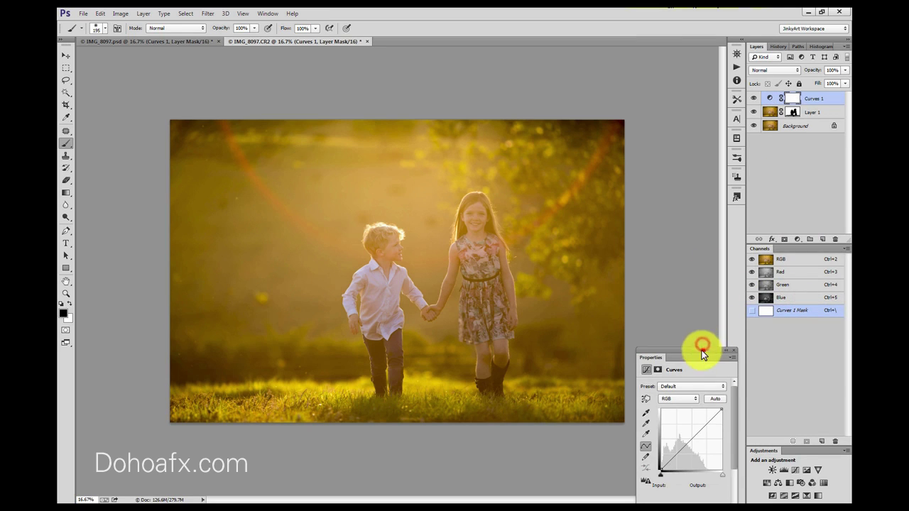
{"action": "left_click_drag", "start_coordinate": [703, 350], "coordinate": [693, 225]}
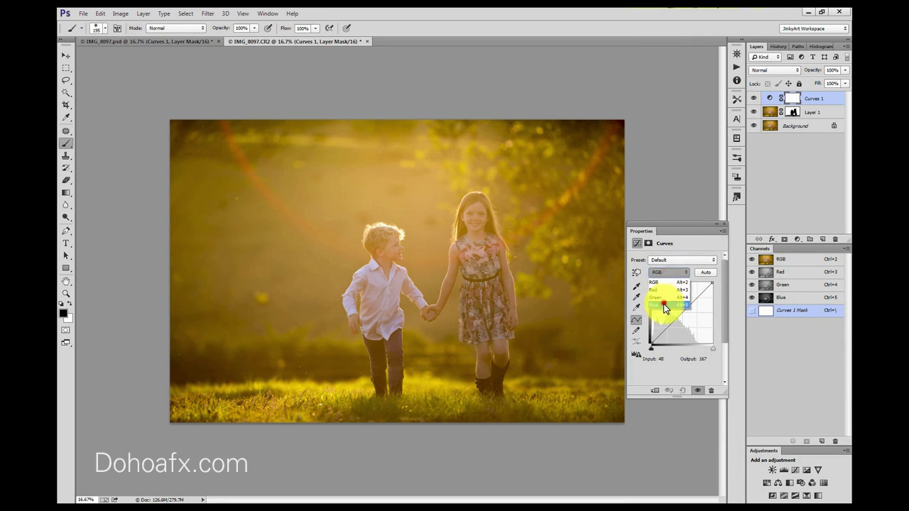
Step: In Curves, set the Blue channel's highlight output to 233 and shadow output to 14, and the Red channel's shadow output to 10
{"action": "left_click", "coordinate": [664, 305]}
{"action": "left_click_drag", "start_coordinate": [712, 285], "coordinate": [713, 287]}
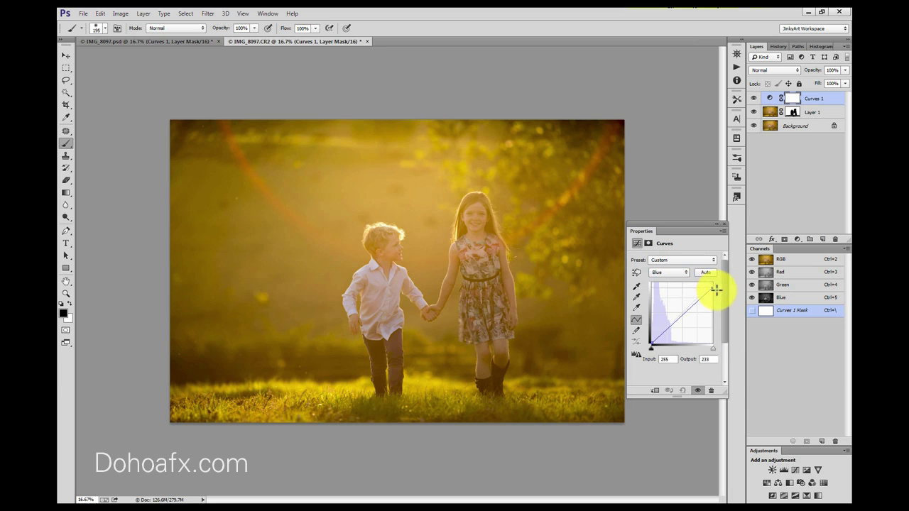
{"action": "left_click_drag", "start_coordinate": [652, 343], "coordinate": [643, 340]}
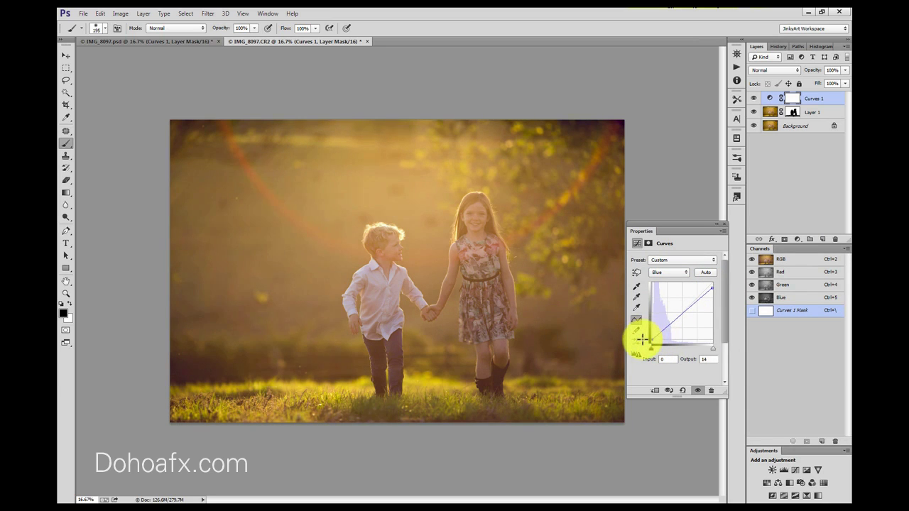
{"action": "left_click", "coordinate": [663, 289]}
{"action": "left_click_drag", "start_coordinate": [651, 346], "coordinate": [646, 340]}
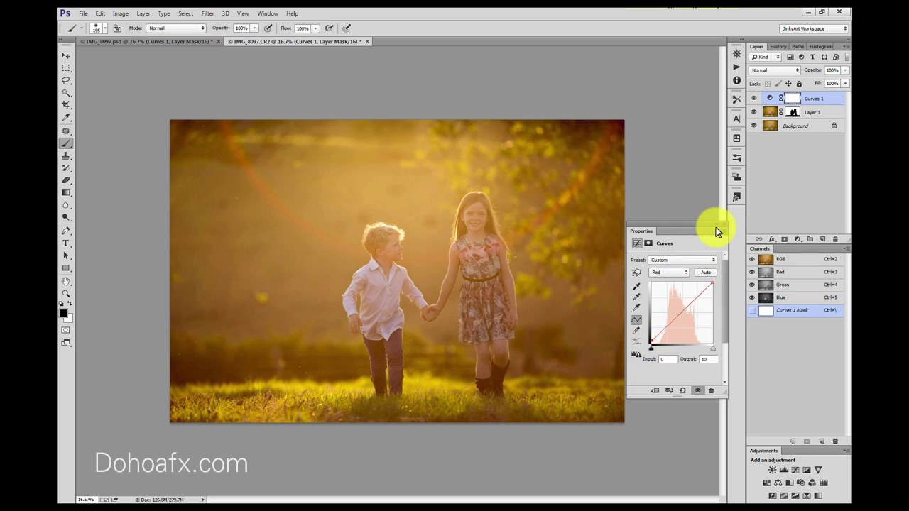
Step: Review the composite RGB curve and check the shadow points of the Red and Blue channel curves
{"action": "key", "text": "alt+2"}
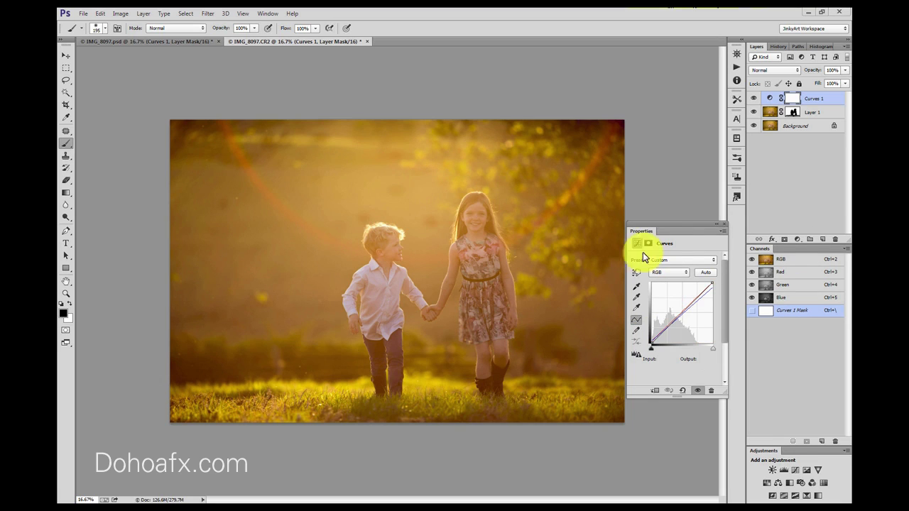
{"action": "left_click_drag", "start_coordinate": [656, 229], "coordinate": [655, 231]}
{"action": "left_click_drag", "start_coordinate": [650, 345], "coordinate": [652, 338]}
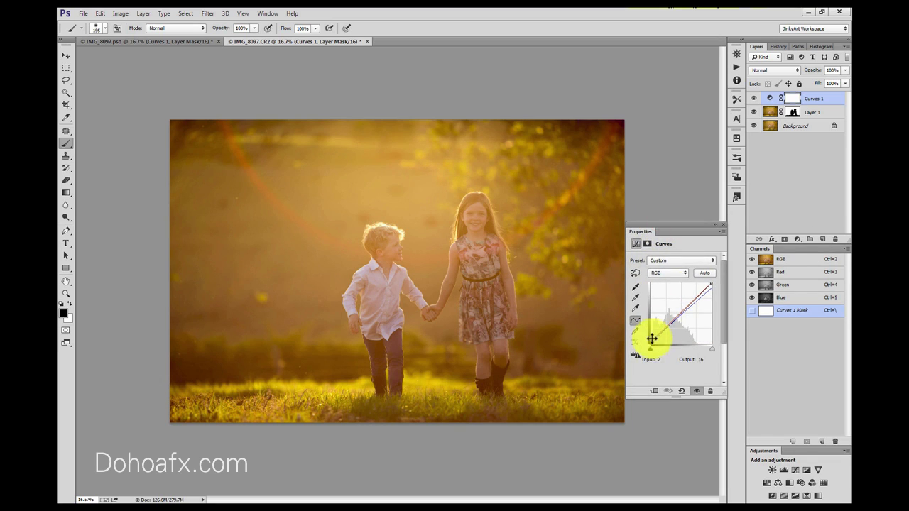
{"action": "left_click", "coordinate": [668, 273]}
{"action": "left_click", "coordinate": [664, 287]}
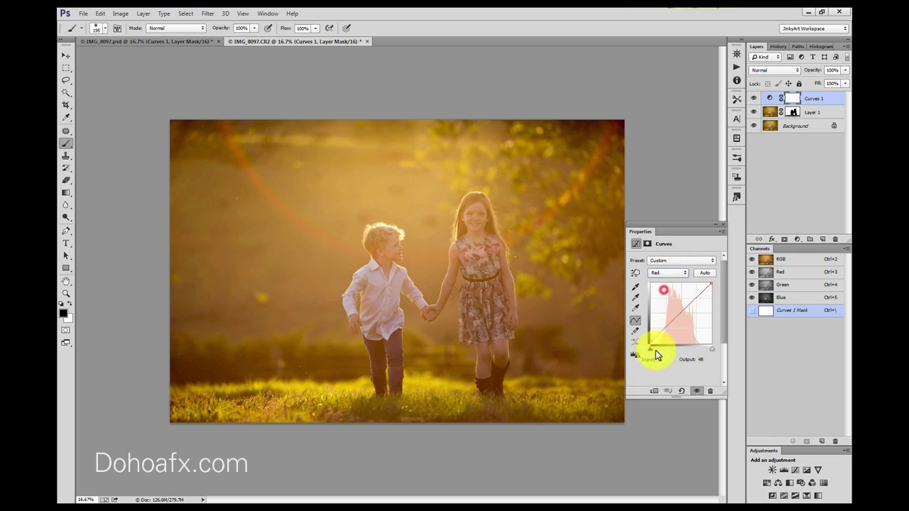
{"action": "left_click", "coordinate": [650, 342]}
{"action": "left_click", "coordinate": [677, 276]}
{"action": "left_click", "coordinate": [662, 306]}
{"action": "left_click", "coordinate": [650, 344]}
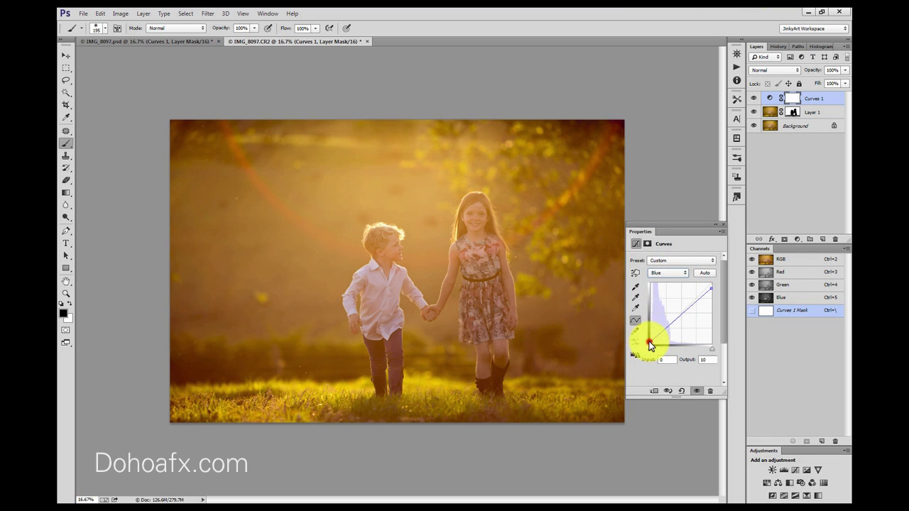
Step: Lift the Blue curve's shadow point slightly and add a Hue/Saturation adjustment layer above Curves 1 with saturation +14
{"action": "left_click_drag", "start_coordinate": [651, 342], "coordinate": [646, 339]}
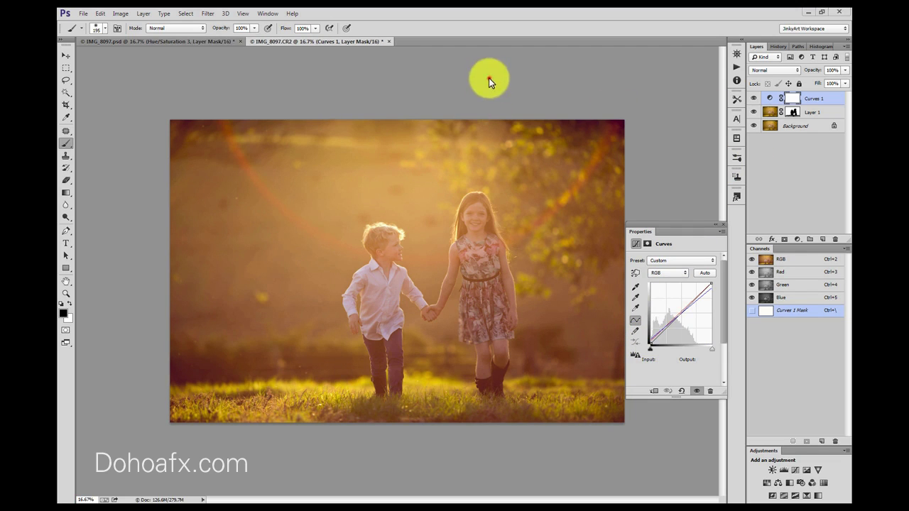
{"action": "left_click", "coordinate": [798, 240]}
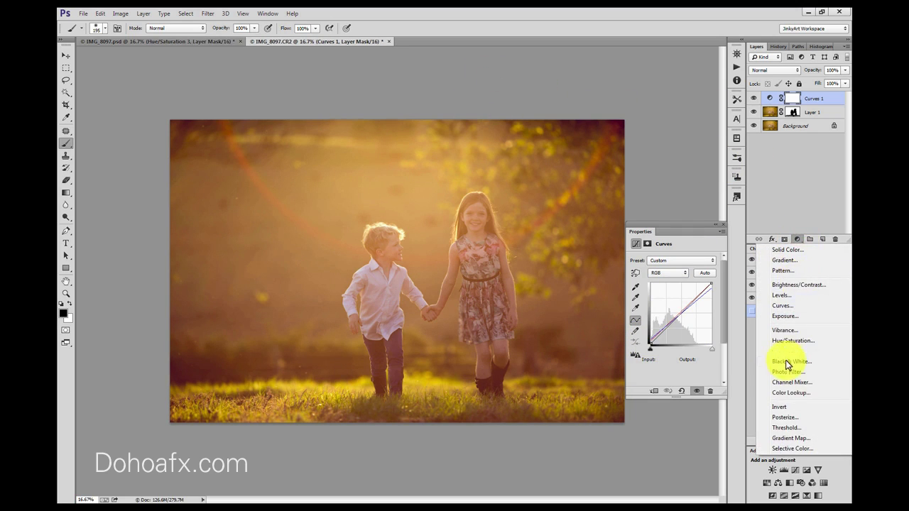
{"action": "left_click", "coordinate": [789, 341]}
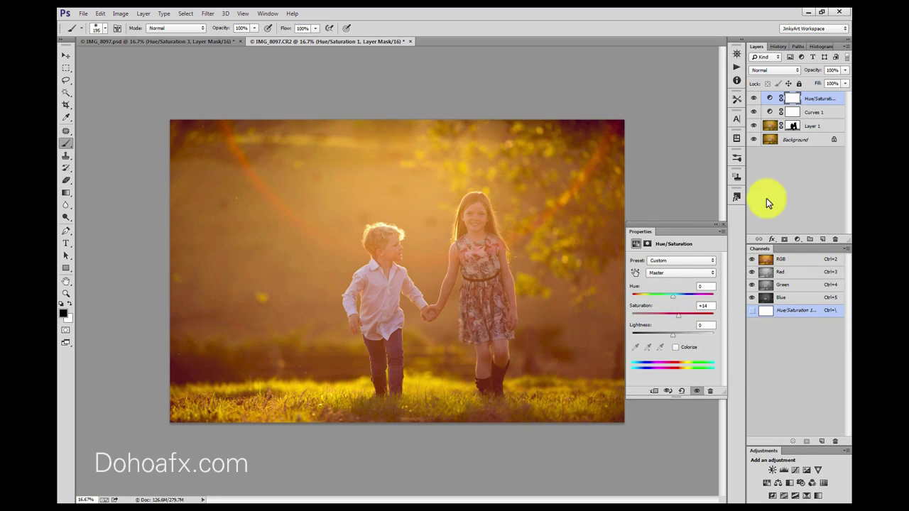
Step: Paint black along the lens flare arc on the Hue/Saturation layer's mask and lower the layer's opacity to 42%
{"action": "left_click", "coordinate": [790, 99]}
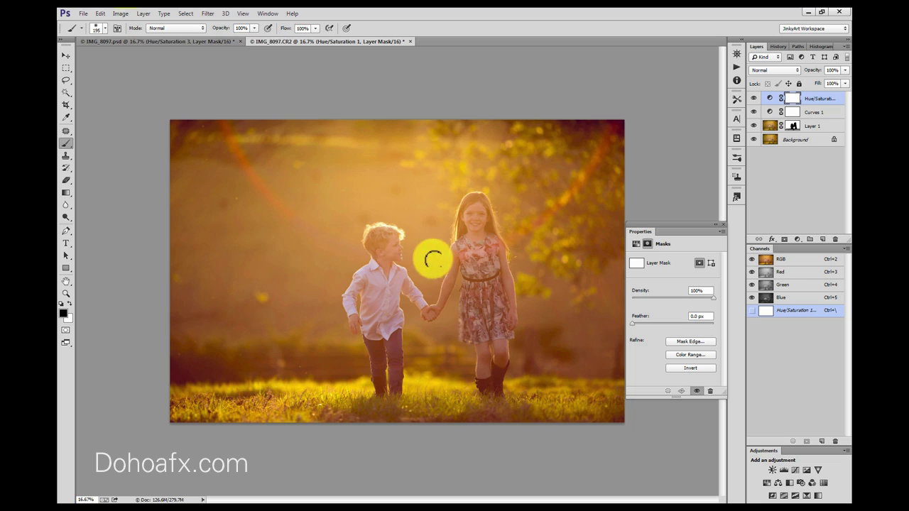
{"action": "mouse_move", "coordinate": [578, 182]}
{"action": "left_mouse_down"}
{"action": "mouse_move", "coordinate": [610, 136]}
{"action": "mouse_move", "coordinate": [561, 216]}
{"action": "mouse_move", "coordinate": [512, 240]}
{"action": "mouse_move", "coordinate": [272, 238]}
{"action": "mouse_move", "coordinate": [207, 187]}
{"action": "left_mouse_up"}
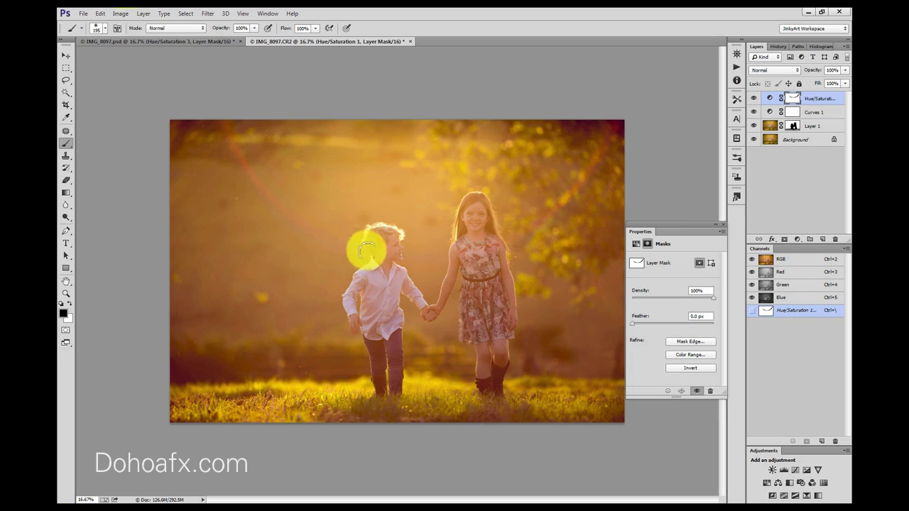
{"action": "left_click", "coordinate": [846, 70]}
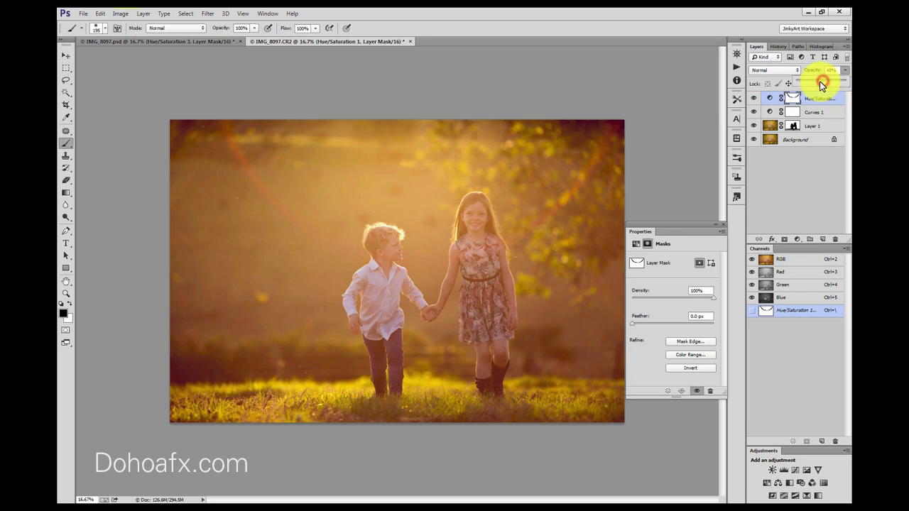
{"action": "left_click_drag", "start_coordinate": [816, 81], "coordinate": [817, 81]}
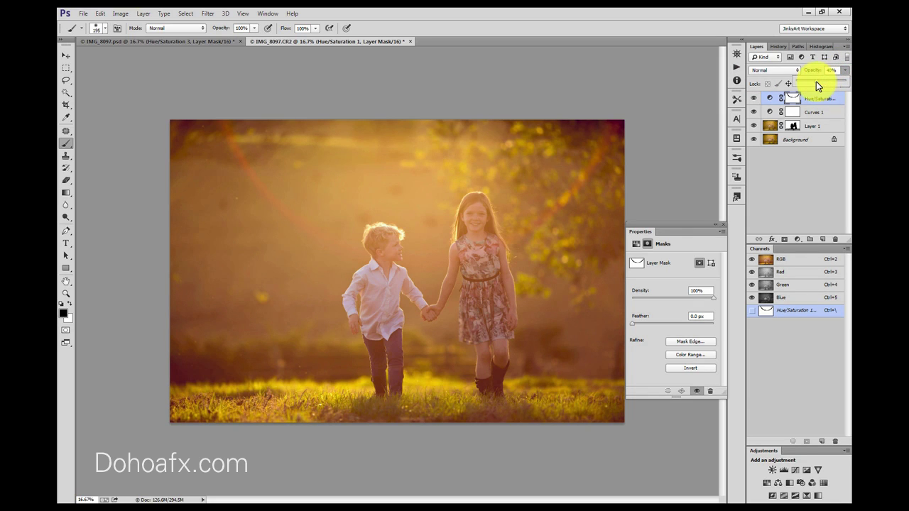
{"action": "key", "text": "x"}
{"action": "left_click", "coordinate": [278, 187]}
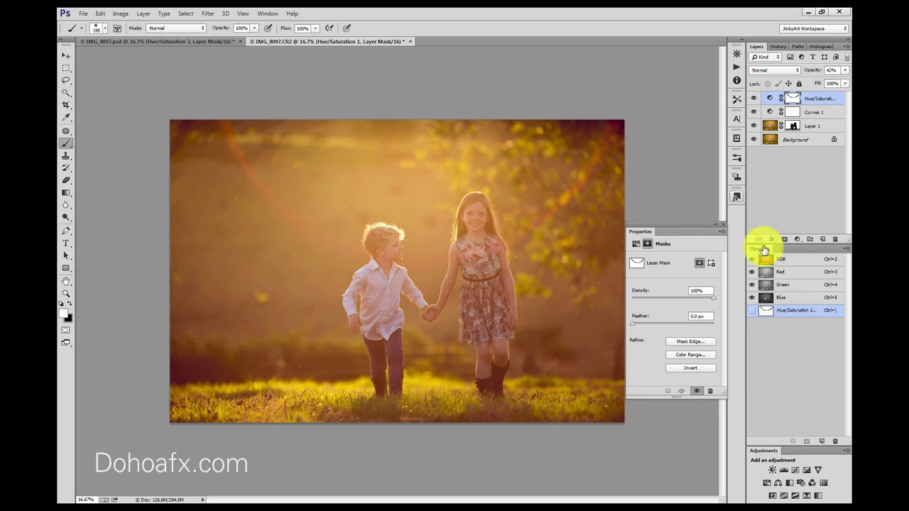
Step: Compare the photo with and without the Hue/Saturation adjustment
{"action": "left_click", "coordinate": [753, 98]}
{"action": "left_click", "coordinate": [753, 99]}
{"action": "left_click", "coordinate": [754, 99]}
{"action": "left_click", "coordinate": [755, 99]}
{"action": "left_click", "coordinate": [754, 100]}
{"action": "left_click", "coordinate": [756, 100]}
{"action": "left_click", "coordinate": [756, 101]}
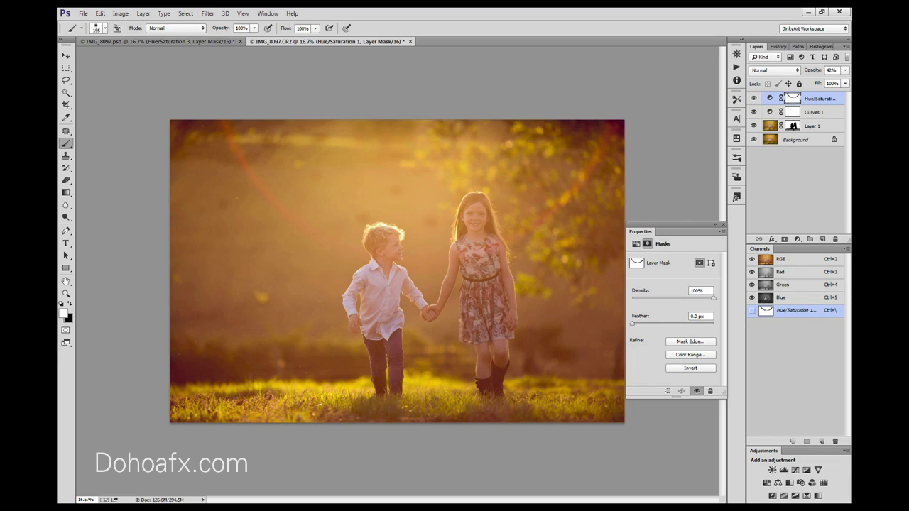
Step: Make black the foreground colour again for painting on the Hue/Saturation mask
{"action": "left_click", "coordinate": [385, 78]}
{"action": "left_click", "coordinate": [384, 280]}
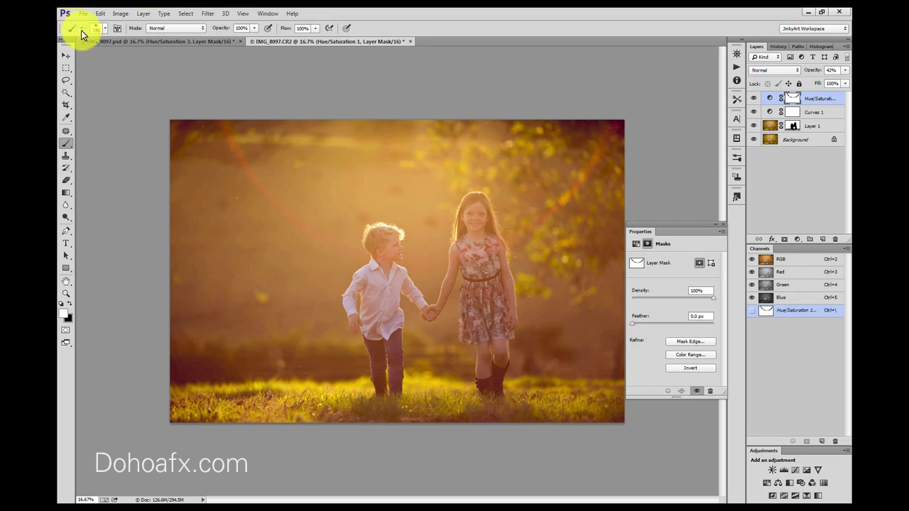
{"action": "left_click", "coordinate": [70, 304]}
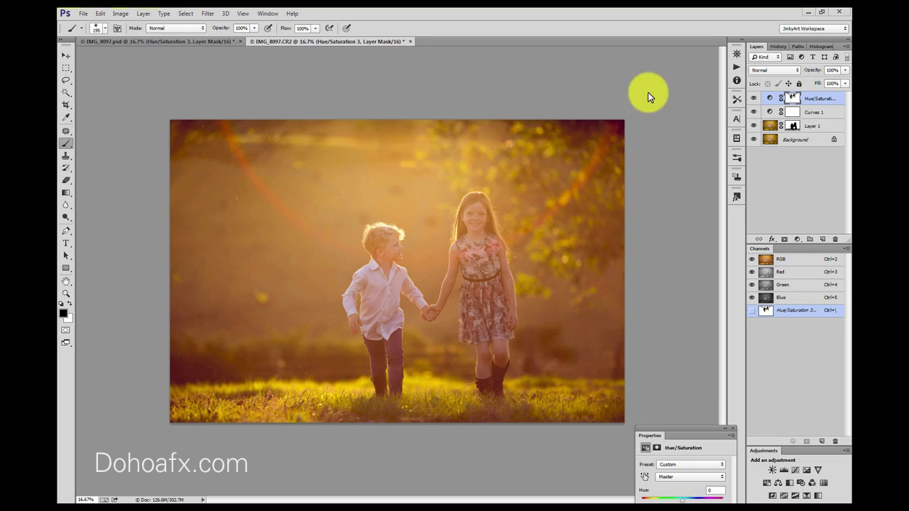
Step: Lower the top Hue/Saturation layer's opacity to 71% and compare the photo with the layer off and on
{"action": "left_click", "coordinate": [643, 91]}
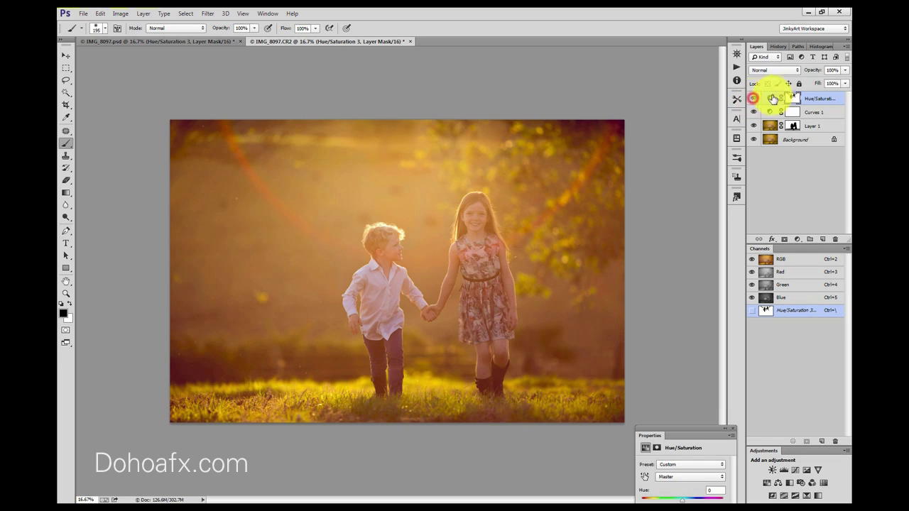
{"action": "left_click", "coordinate": [824, 98]}
{"action": "left_click_drag", "start_coordinate": [829, 79], "coordinate": [832, 79]}
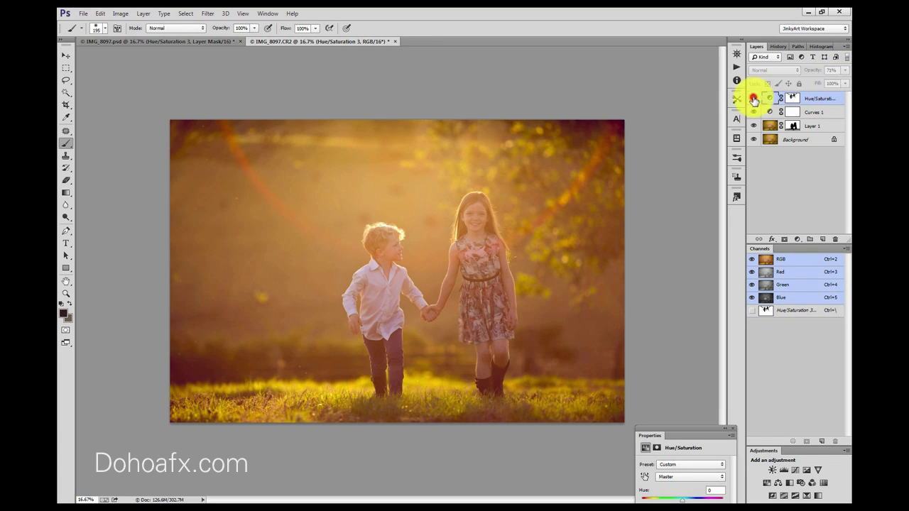
{"action": "left_click", "coordinate": [754, 99]}
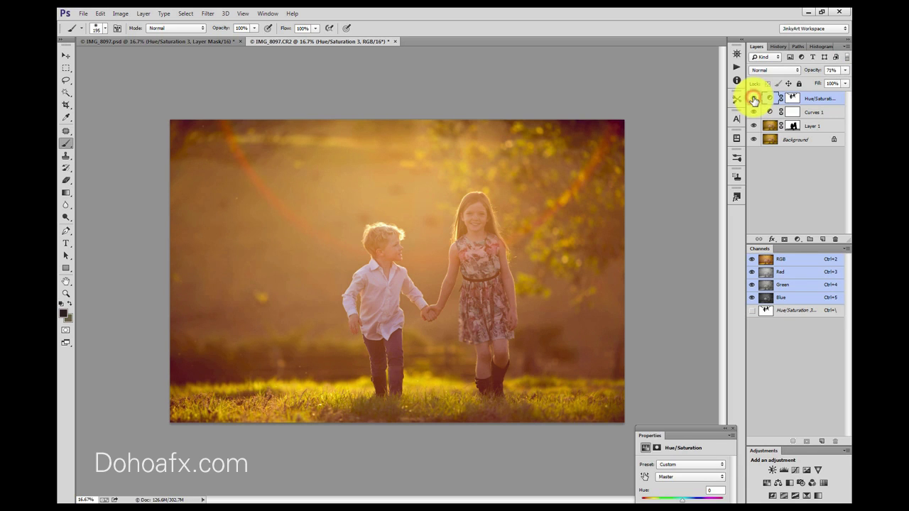
Step: Shift the top Hue/Saturation layer's mask slightly downward with the Move tool
{"action": "left_click", "coordinate": [65, 55]}
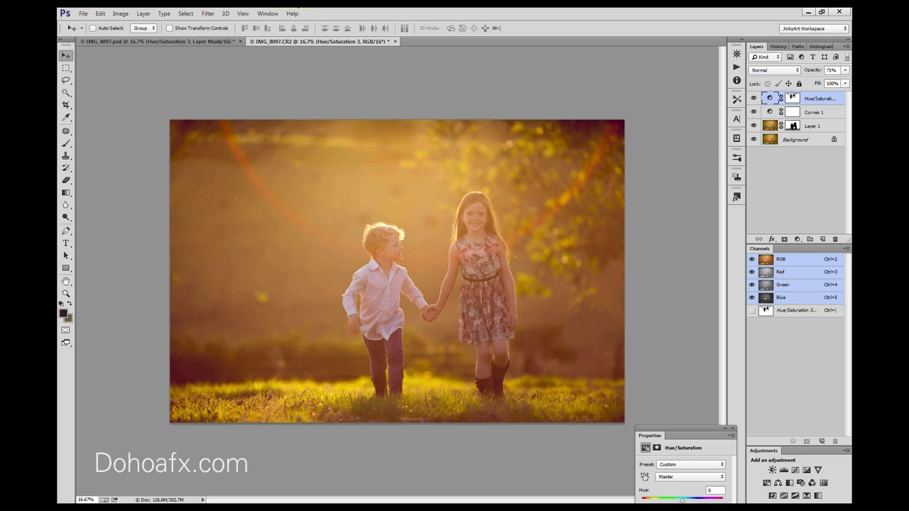
{"action": "left_click", "coordinate": [812, 99]}
{"action": "left_click_drag", "start_coordinate": [593, 190], "coordinate": [603, 228]}
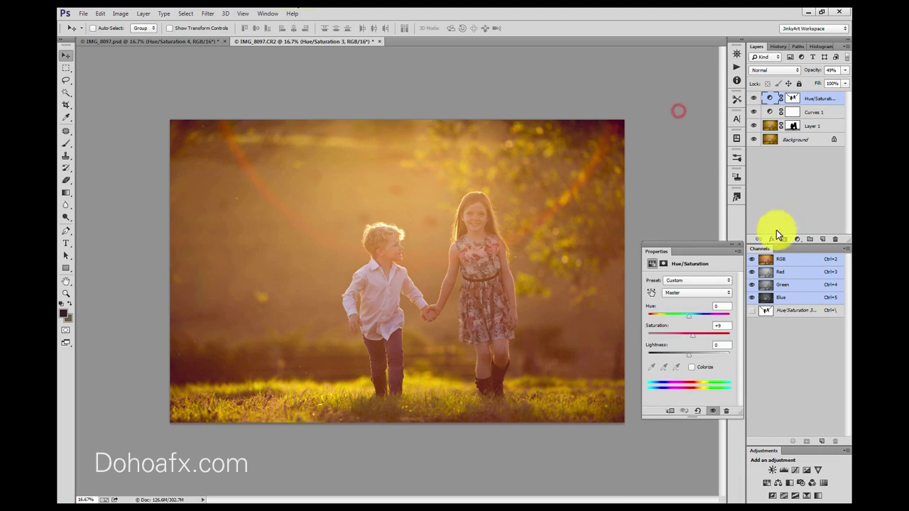
Step: Add a second Hue/Saturation adjustment layer on top with hue +3 and compare the photo with it off and on
{"action": "left_click", "coordinate": [798, 238]}
{"action": "left_click", "coordinate": [809, 343]}
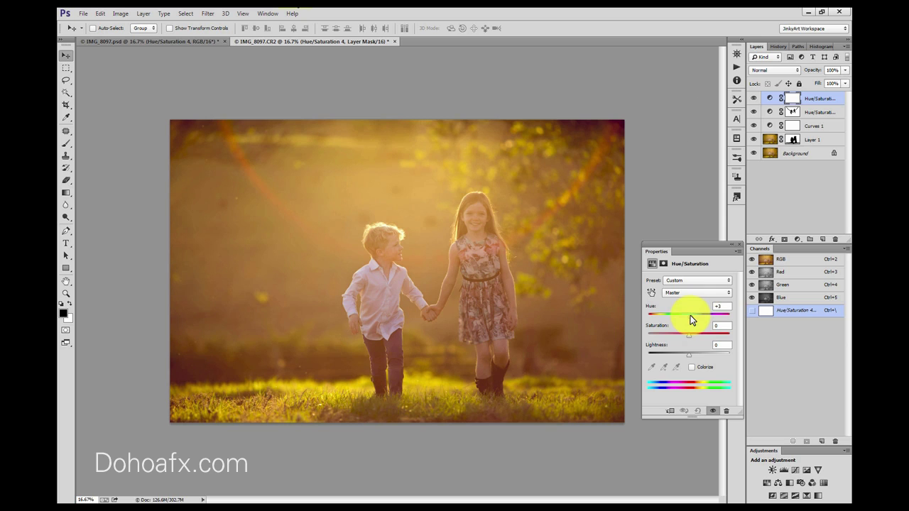
{"action": "left_click", "coordinate": [750, 98]}
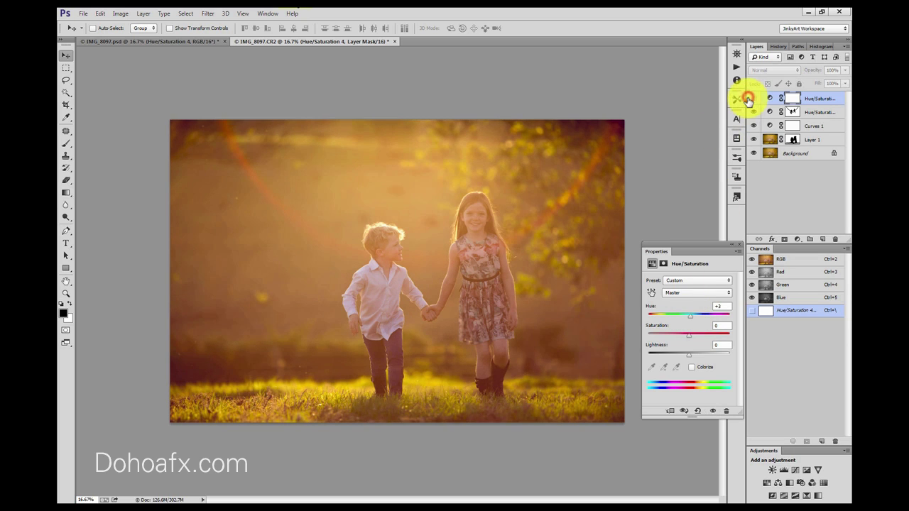
{"action": "left_click", "coordinate": [750, 98]}
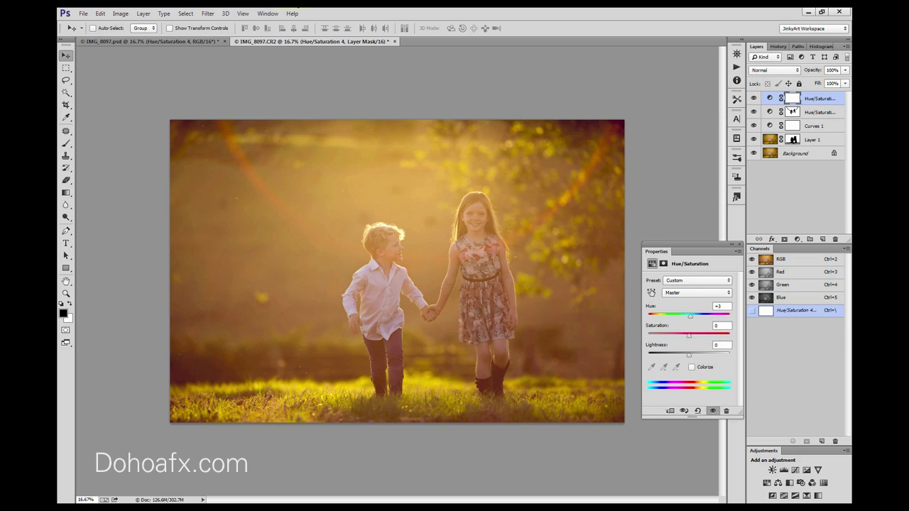
Step: Return the new Hue/Saturation layer's hue to 0 and set its saturation to +6
{"action": "left_click", "coordinate": [688, 317]}
{"action": "left_click_drag", "start_coordinate": [688, 316], "coordinate": [688, 318]}
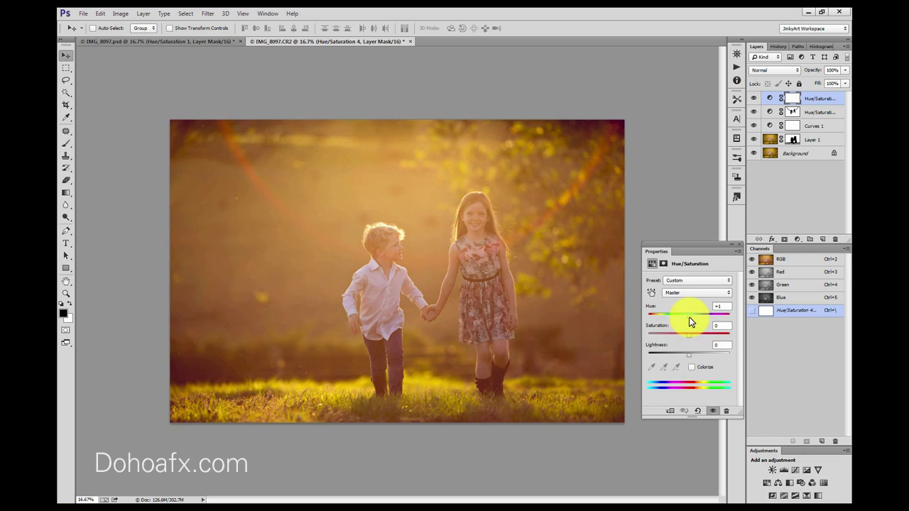
{"action": "left_click_drag", "start_coordinate": [689, 318], "coordinate": [689, 318]}
{"action": "left_click_drag", "start_coordinate": [693, 336], "coordinate": [694, 336]}
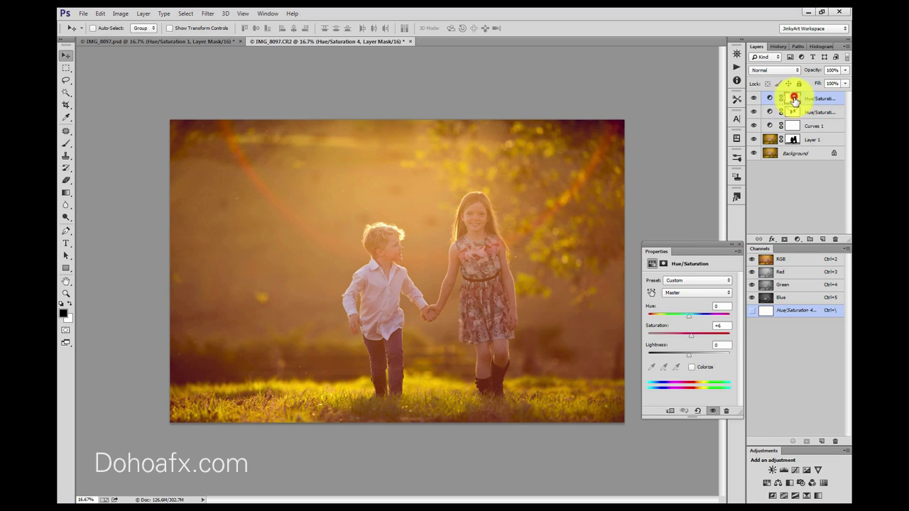
Step: Brush black onto the new Hue/Saturation layer's mask around the boy's head
{"action": "left_click", "coordinate": [66, 143]}
{"action": "left_click_drag", "start_coordinate": [334, 246], "coordinate": [368, 256]}
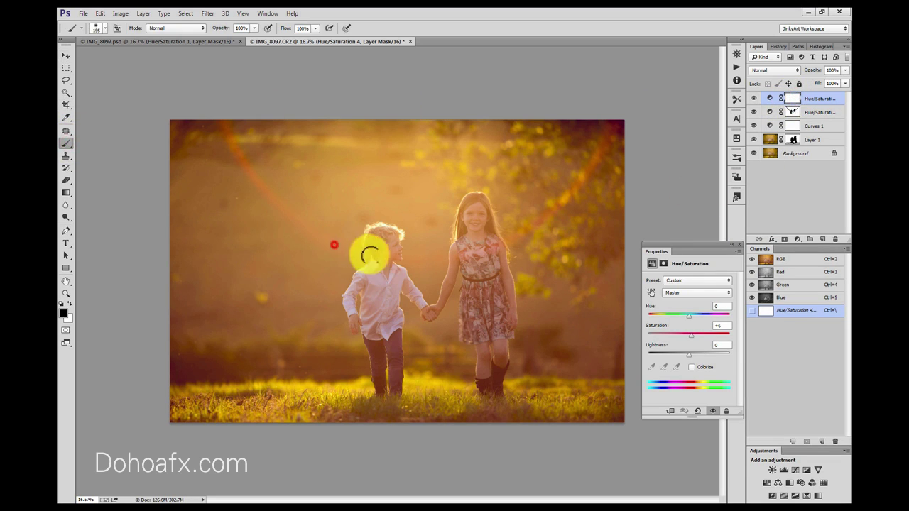
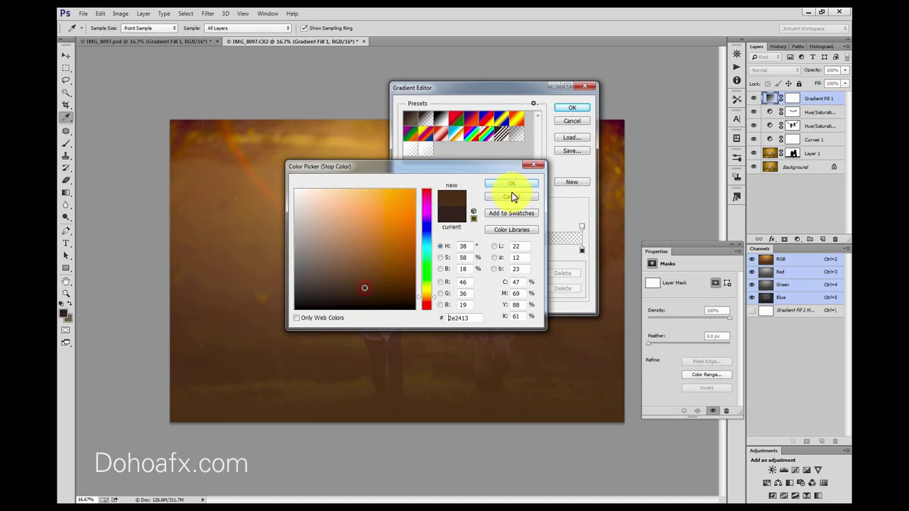
Step: Set the gradient's opaque start stop to a dark brown and its transparent end stop to #3a3522, and accept the gradient
{"action": "left_click", "coordinate": [373, 283]}
{"action": "left_click", "coordinate": [512, 184]}
{"action": "left_click", "coordinate": [582, 250]}
{"action": "left_click", "coordinate": [447, 288]}
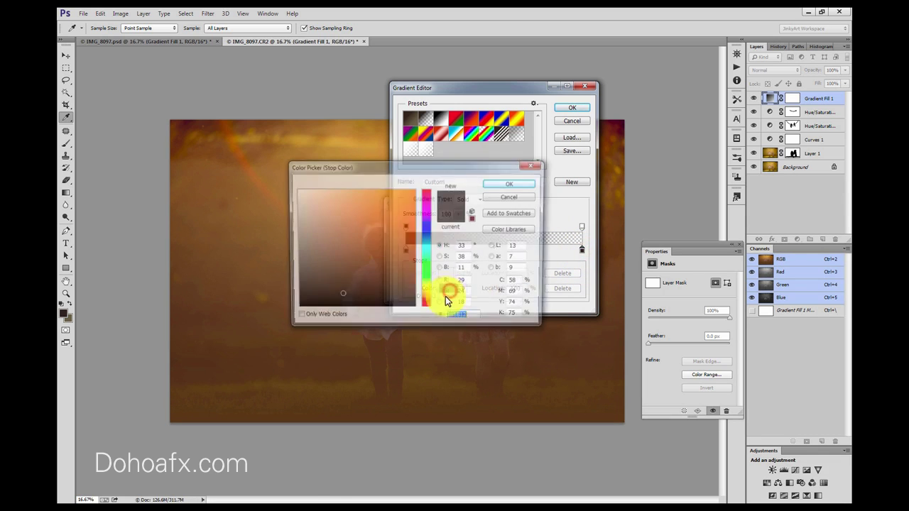
{"action": "left_click", "coordinate": [344, 282]}
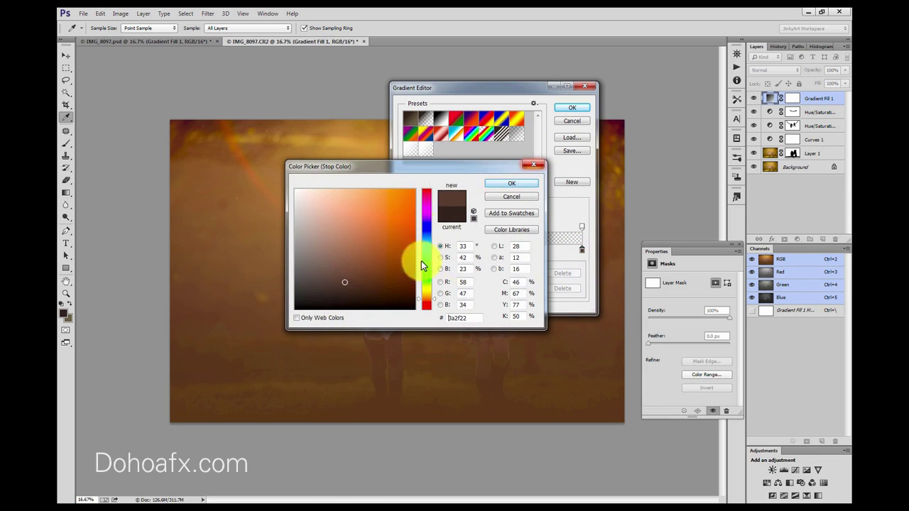
{"action": "left_click_drag", "start_coordinate": [433, 298], "coordinate": [435, 293]}
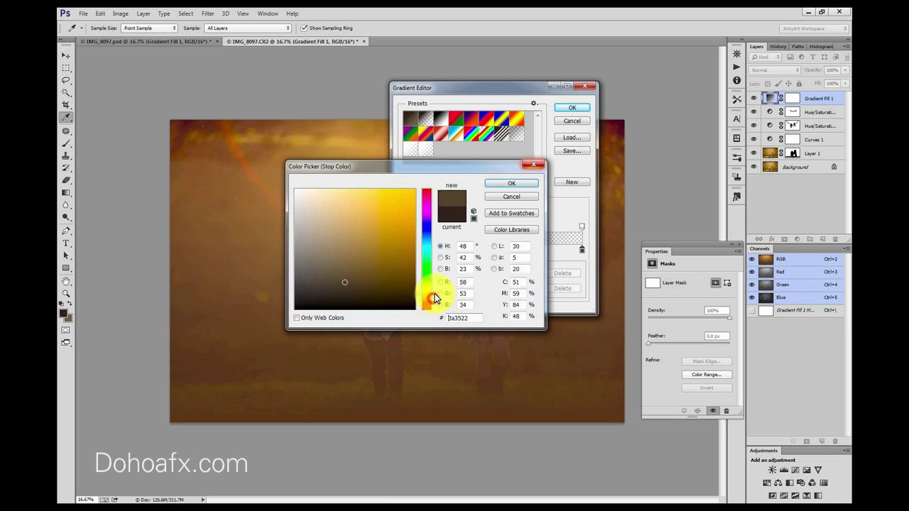
{"action": "left_click", "coordinate": [506, 184]}
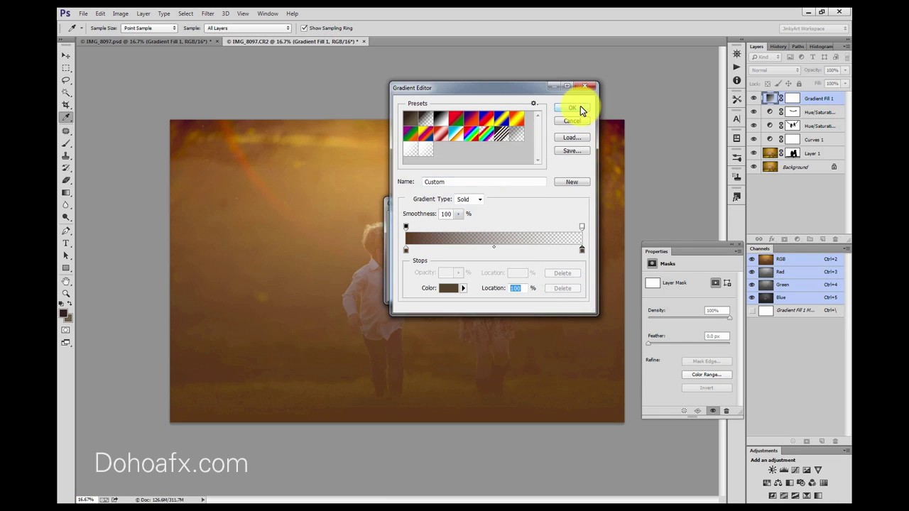
{"action": "left_click", "coordinate": [575, 110]}
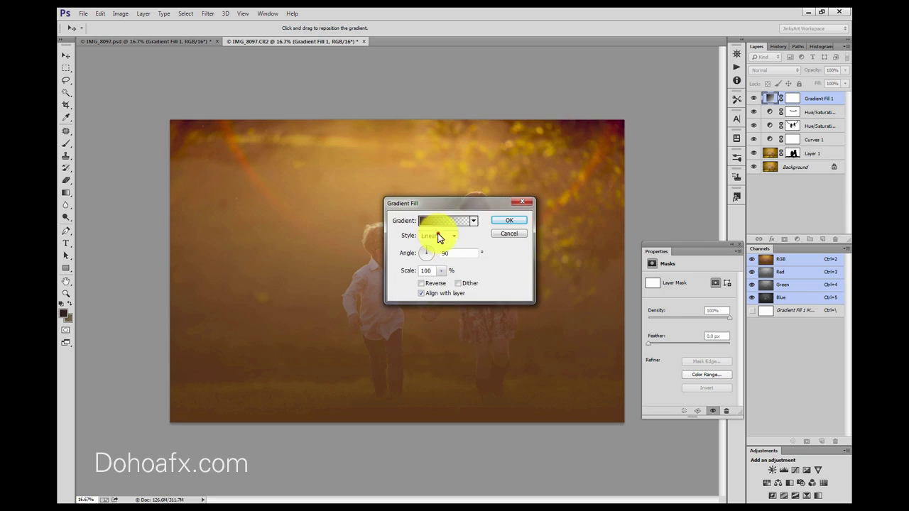
Step: Make the gradient fill radial and reversed with a scale of 149%, and apply it
{"action": "left_click", "coordinate": [437, 237]}
{"action": "left_click", "coordinate": [434, 254]}
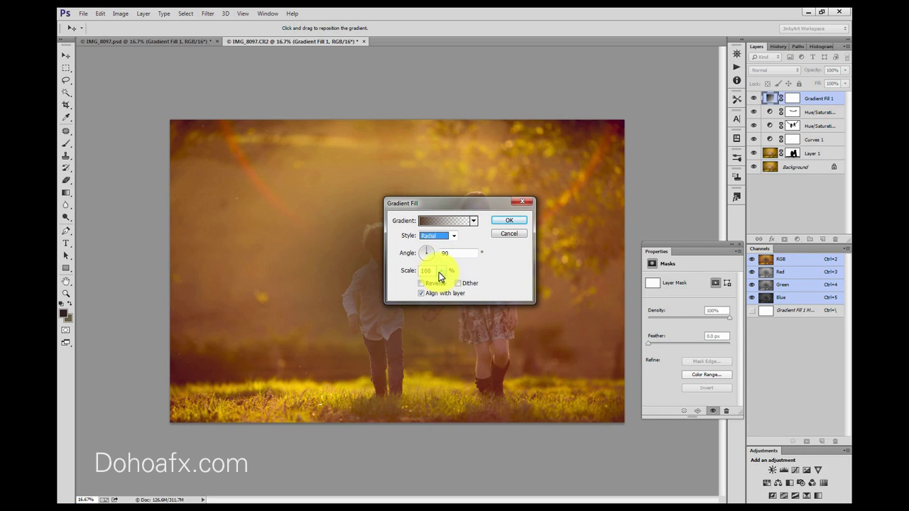
{"action": "left_click", "coordinate": [431, 283]}
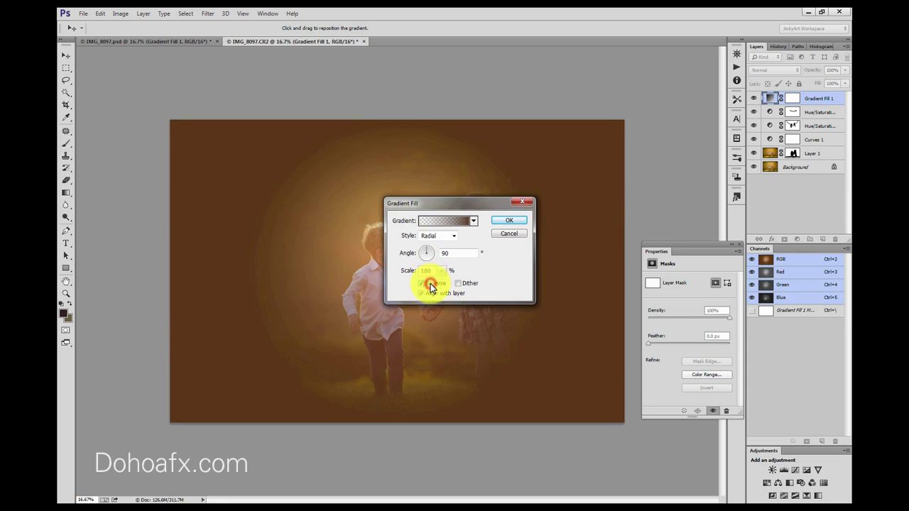
{"action": "left_click_drag", "start_coordinate": [441, 270], "coordinate": [446, 285]}
{"action": "left_click", "coordinate": [509, 220]}
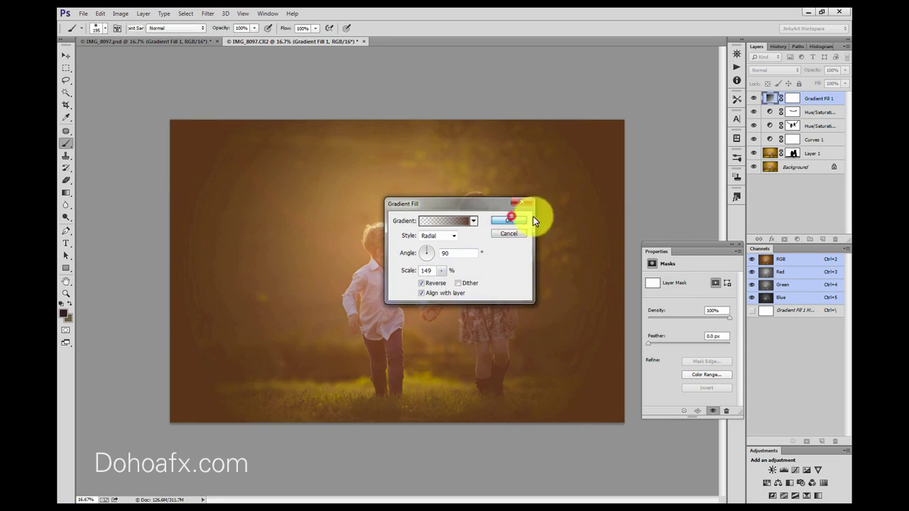
Step: Try Multiply on the Gradient Fill 1 layer, lower its opacity to 40%, and settle on Soft Light as its blend mode
{"action": "left_click", "coordinate": [775, 70]}
{"action": "left_click", "coordinate": [774, 104]}
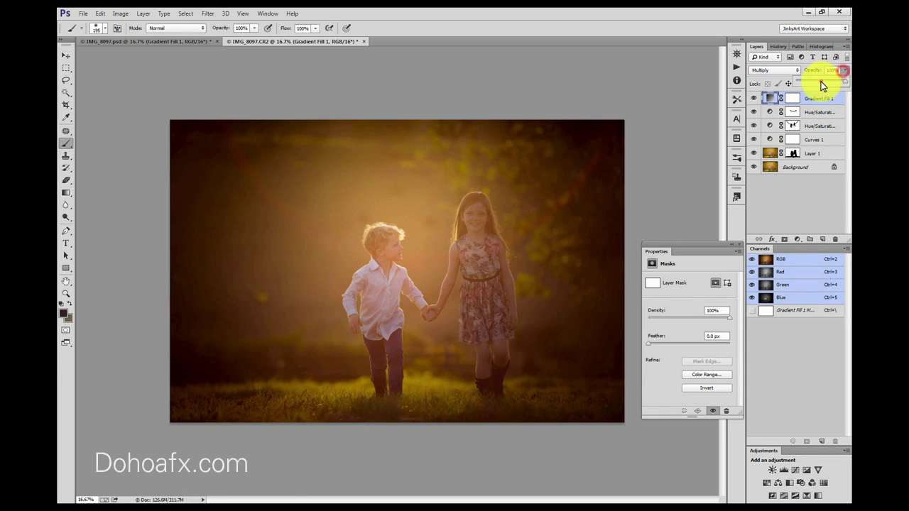
{"action": "left_click_drag", "start_coordinate": [823, 86], "coordinate": [817, 85]}
{"action": "left_click", "coordinate": [766, 65]}
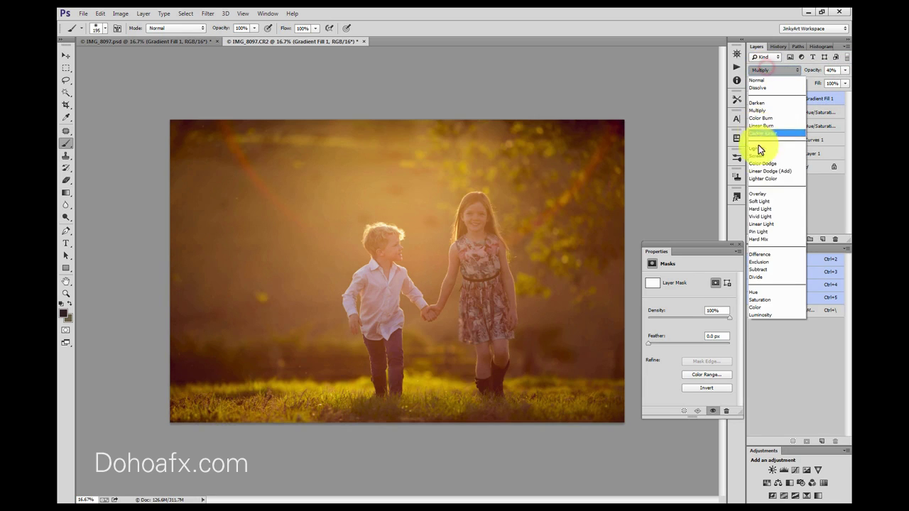
{"action": "left_click", "coordinate": [766, 203]}
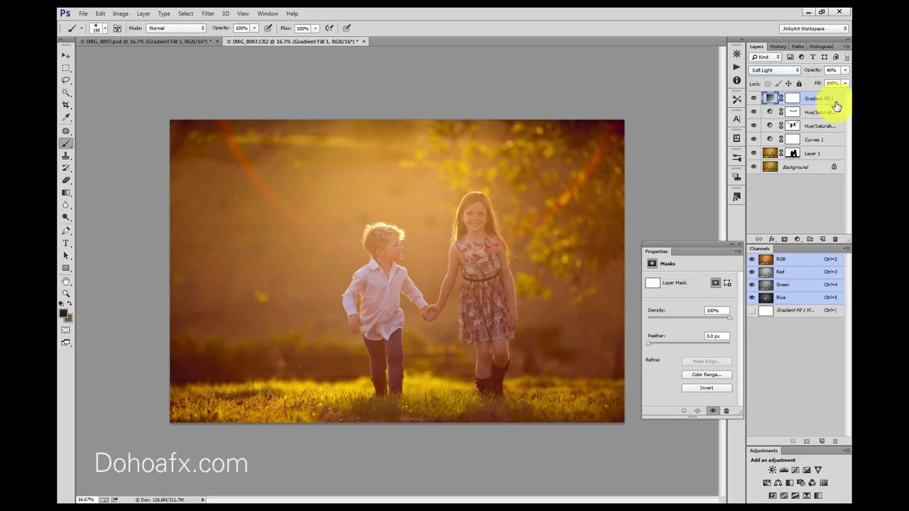
Step: Compare the photo with and without the Gradient Fill 1 vignette
{"action": "left_click", "coordinate": [754, 101]}
{"action": "left_click", "coordinate": [754, 100]}
{"action": "left_click", "coordinate": [754, 98]}
{"action": "left_click", "coordinate": [753, 99]}
{"action": "left_click", "coordinate": [753, 98]}
{"action": "left_click", "coordinate": [753, 99]}
{"action": "left_click", "coordinate": [752, 98]}
{"action": "left_click_drag", "start_coordinate": [769, 98], "coordinate": [804, 107]}
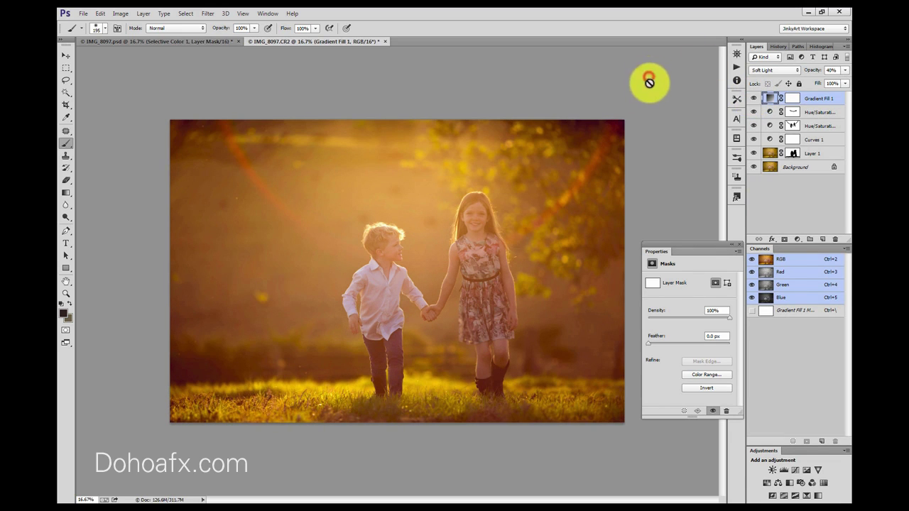
Step: Target the Gradient Fill 1 layer mask for painting, with black as the foreground colour and the brush opacity at 73%
{"action": "left_click", "coordinate": [793, 98]}
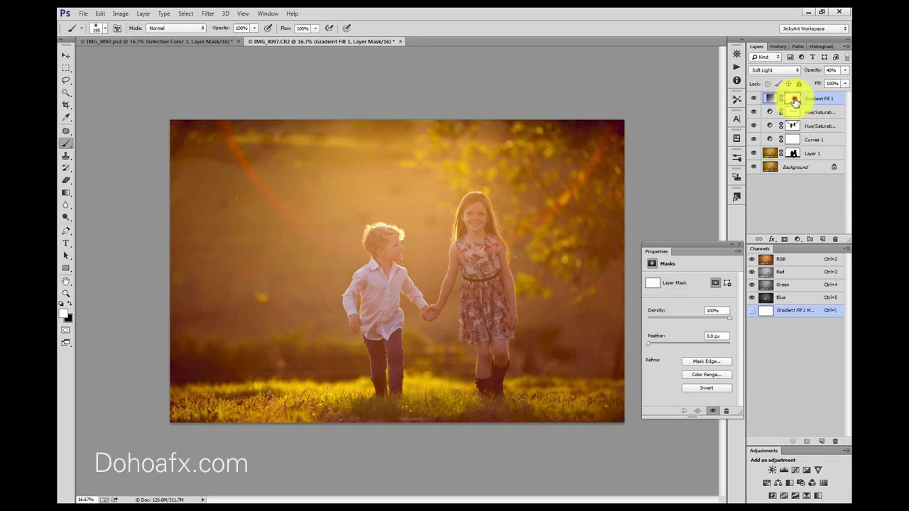
{"action": "left_click", "coordinate": [69, 302]}
{"action": "left_click_drag", "start_coordinate": [253, 28], "coordinate": [242, 37]}
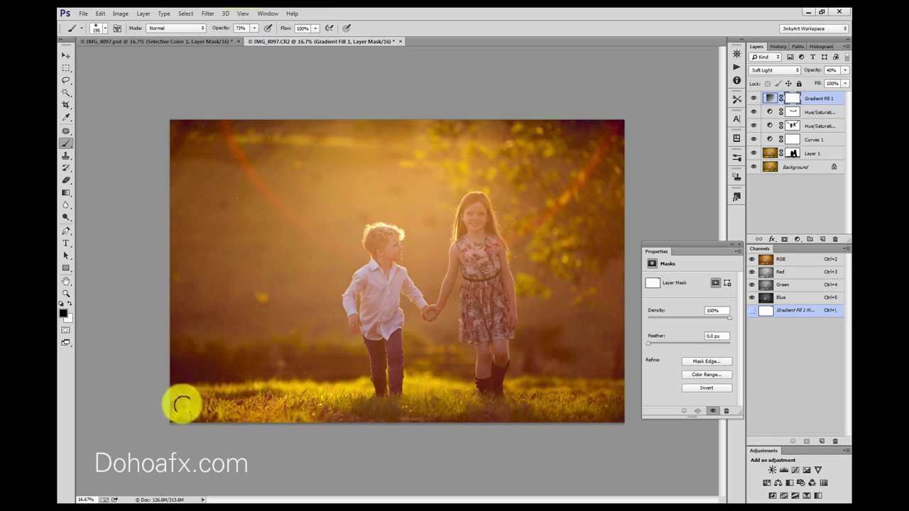
Step: Add a Selective Color layer above Gradient Fill 1 and set its Yellows to Cyan -3, Magenta -2 and Yellow +5
{"action": "left_click", "coordinate": [797, 239]}
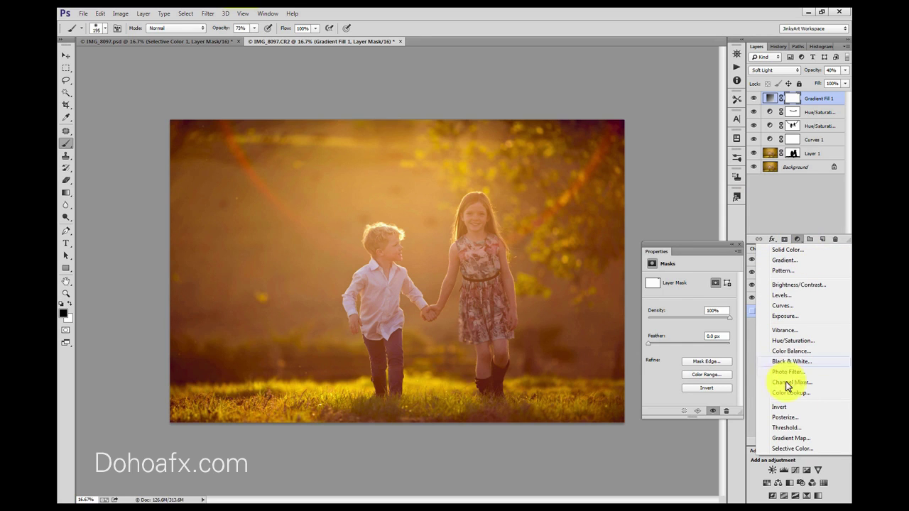
{"action": "left_click", "coordinate": [792, 448]}
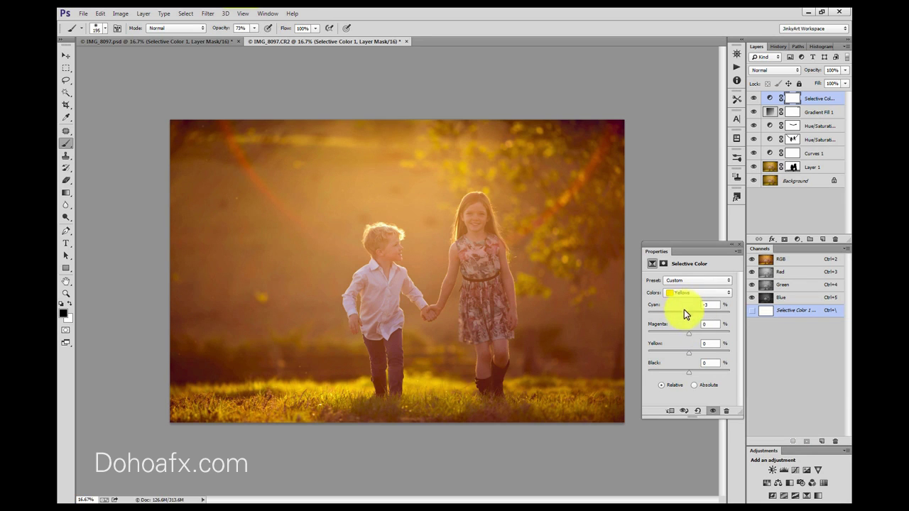
{"action": "mouse_move", "coordinate": [684, 313]}
{"action": "left_mouse_down"}
{"action": "mouse_move", "coordinate": [670, 315]}
{"action": "mouse_move", "coordinate": [688, 317]}
{"action": "left_mouse_up"}
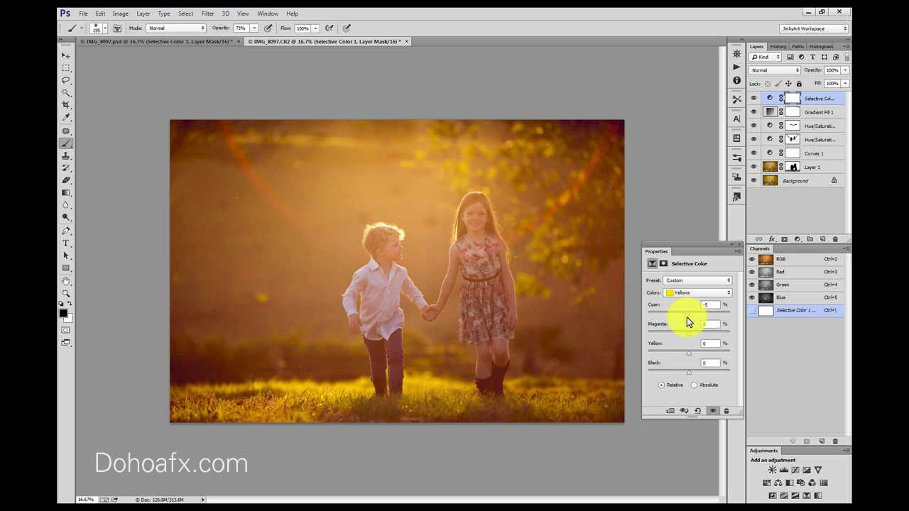
{"action": "mouse_move", "coordinate": [687, 317]}
{"action": "left_mouse_down"}
{"action": "mouse_move", "coordinate": [697, 329]}
{"action": "mouse_move", "coordinate": [686, 334]}
{"action": "left_mouse_up"}
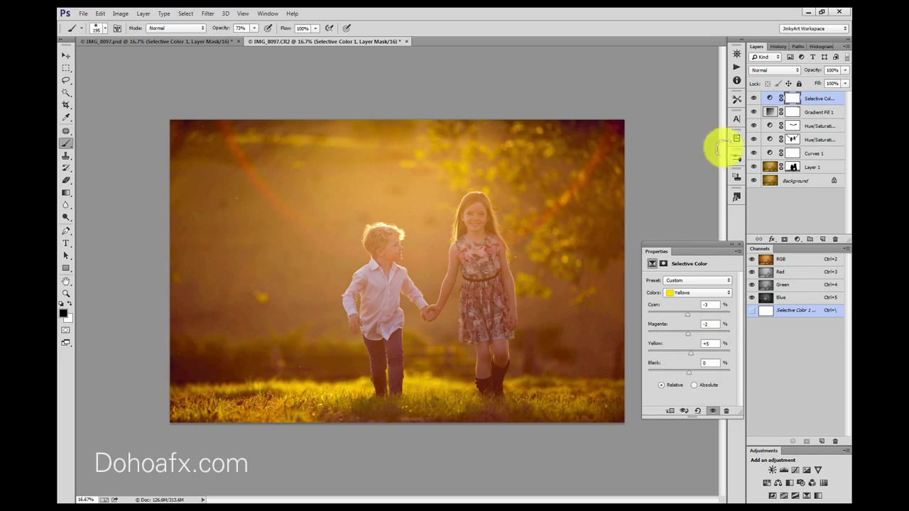
Step: Add a Hue/Saturation layer above the Selective Color layer and set its master saturation to +2
{"action": "left_click", "coordinate": [798, 240]}
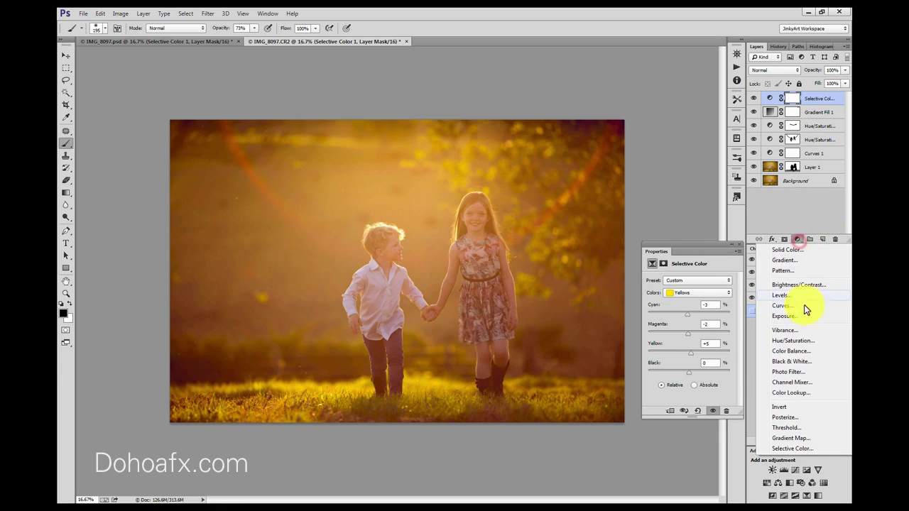
{"action": "left_click", "coordinate": [817, 341]}
{"action": "left_click_drag", "start_coordinate": [697, 337], "coordinate": [699, 338]}
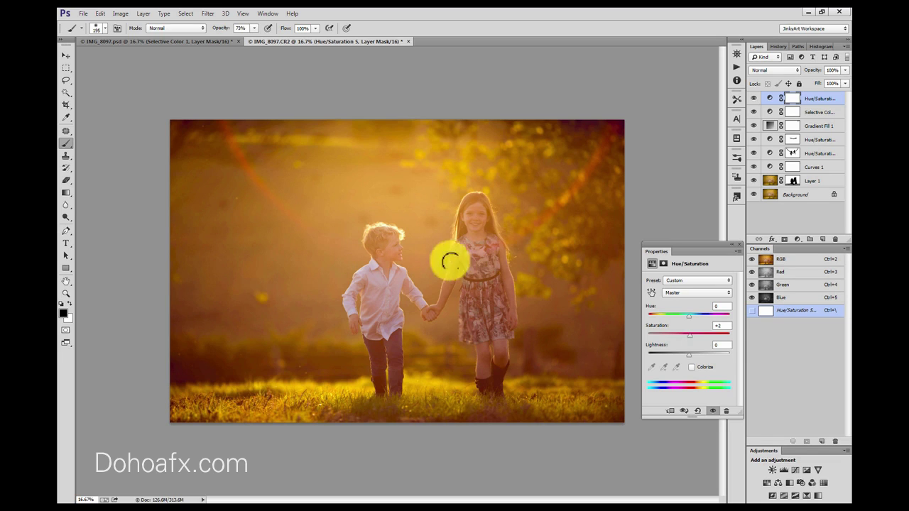
Step: Compare the photo with and without the Hue/Saturation 3 layer and the masked Hue/Saturation layer directly above it
{"action": "left_click", "coordinate": [794, 153]}
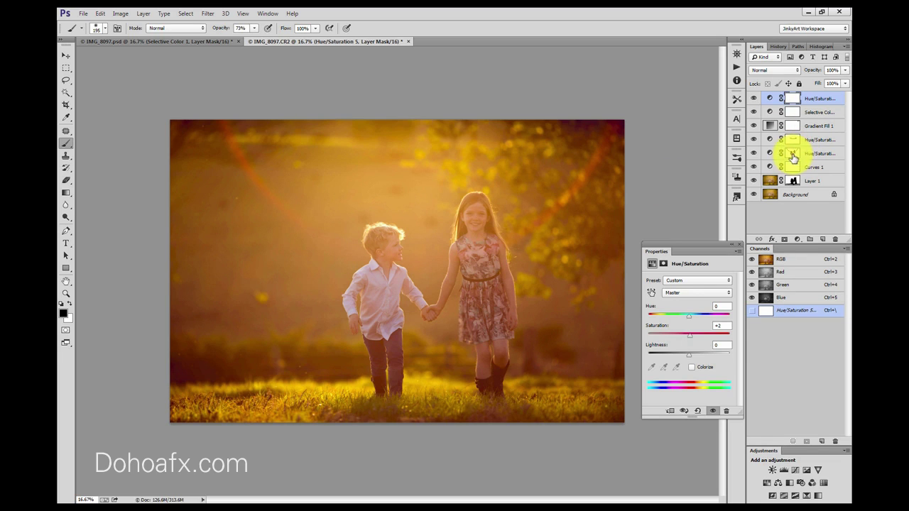
{"action": "left_click", "coordinate": [754, 154]}
{"action": "left_click", "coordinate": [754, 154]}
{"action": "left_click", "coordinate": [754, 154]}
{"action": "left_click", "coordinate": [754, 154]}
{"action": "left_click", "coordinate": [755, 154]}
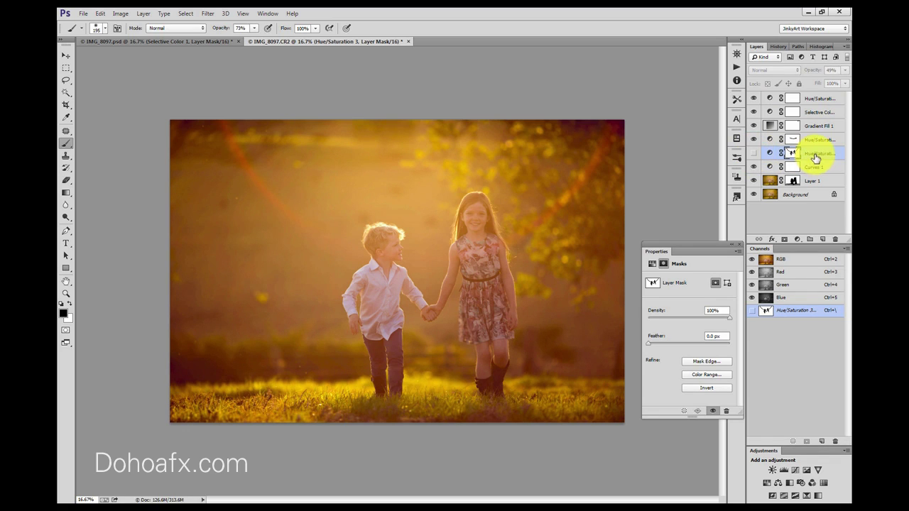
{"action": "left_click", "coordinate": [753, 153]}
{"action": "left_click", "coordinate": [754, 140]}
{"action": "left_click", "coordinate": [754, 141]}
{"action": "left_click", "coordinate": [754, 153]}
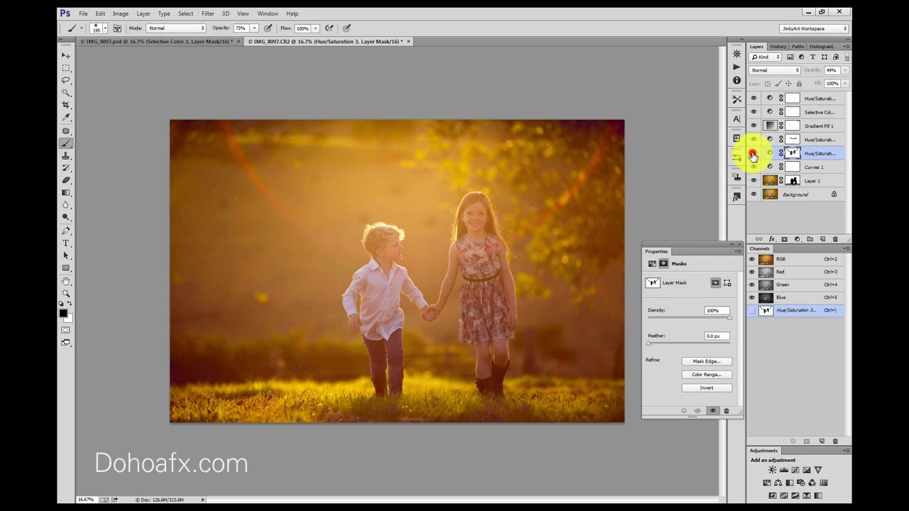
{"action": "left_click", "coordinate": [754, 153]}
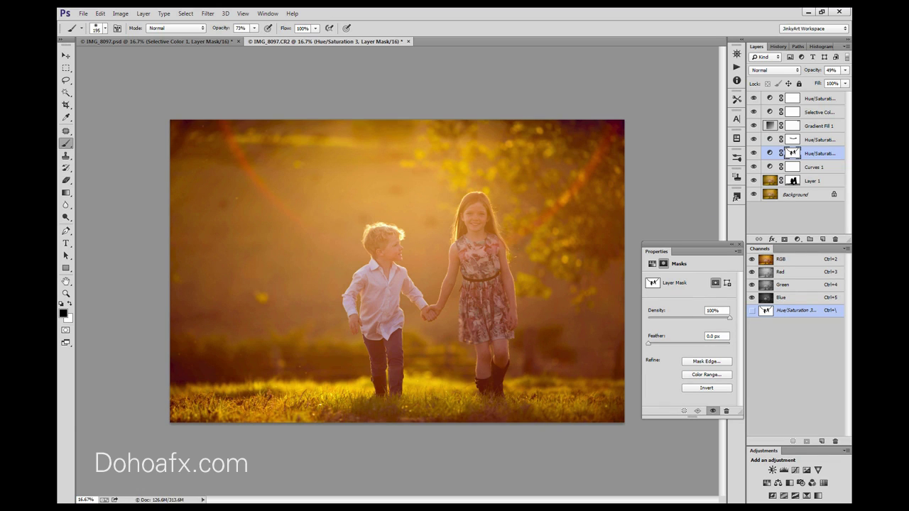
{"action": "key", "text": "alt+Tab"}
Step: Add a Curves layer above Hue/Saturation 3 and lift the RGB curve's midtones to about input 124, output 133
{"action": "left_click", "coordinate": [797, 240]}
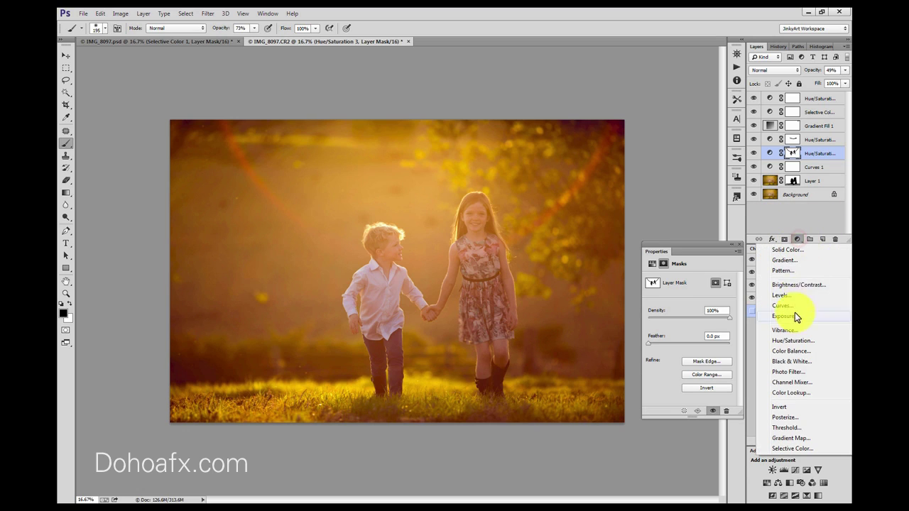
{"action": "left_click", "coordinate": [793, 302]}
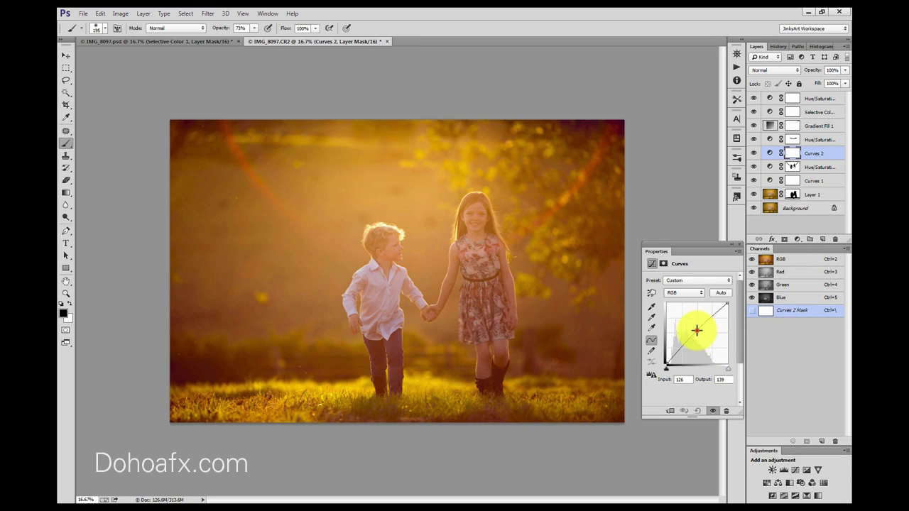
{"action": "left_click_drag", "start_coordinate": [696, 335], "coordinate": [696, 332]}
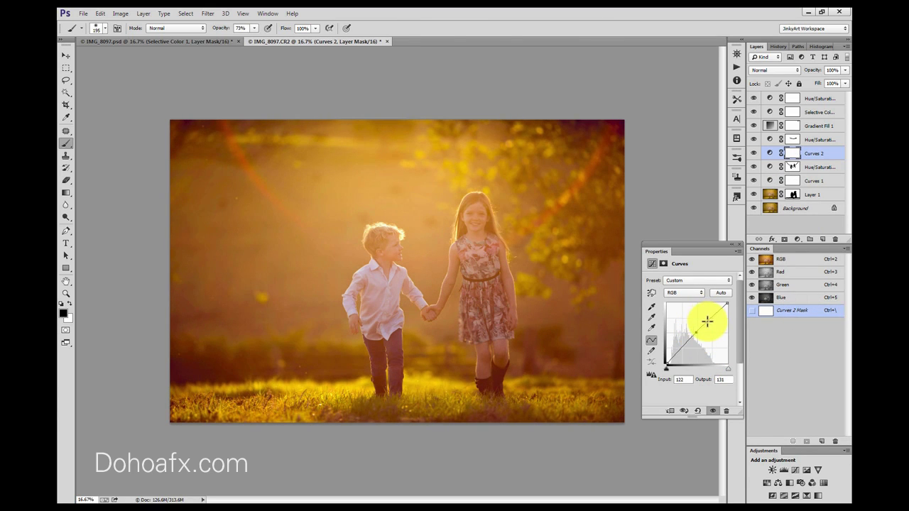
{"action": "left_click_drag", "start_coordinate": [708, 322], "coordinate": [704, 320]}
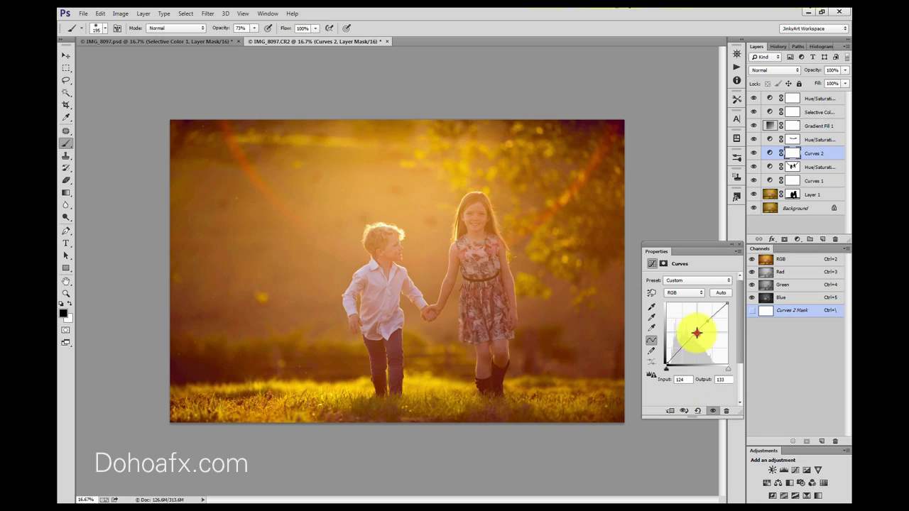
{"action": "left_click_drag", "start_coordinate": [696, 335], "coordinate": [696, 332]}
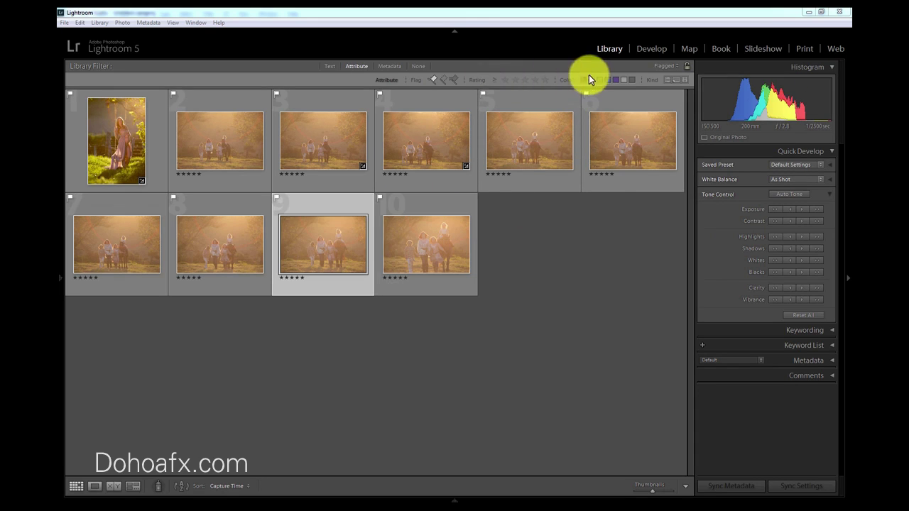
Step: Switch to Lightroom and open the horse group photo IMG_6797 for developing, with the filmstrip shown
{"action": "left_click", "coordinate": [234, 145]}
{"action": "left_click", "coordinate": [658, 51]}
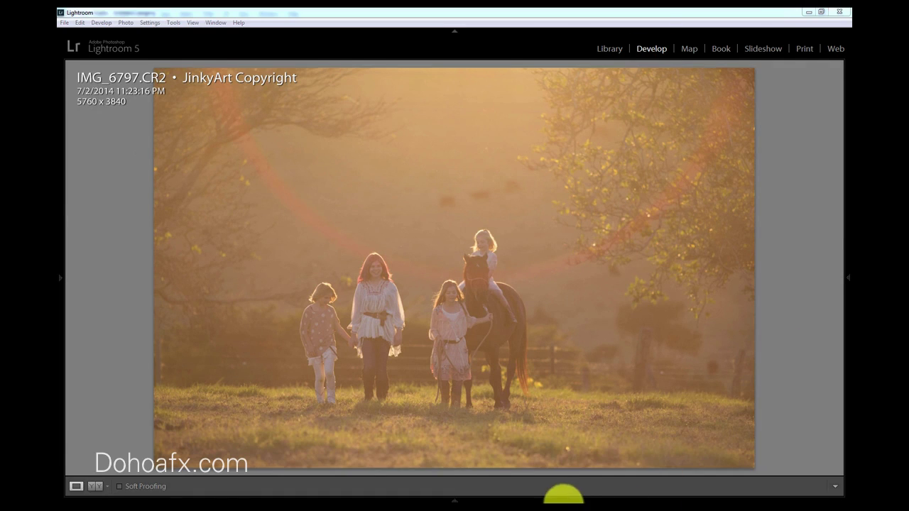
{"action": "left_click", "coordinate": [454, 500]}
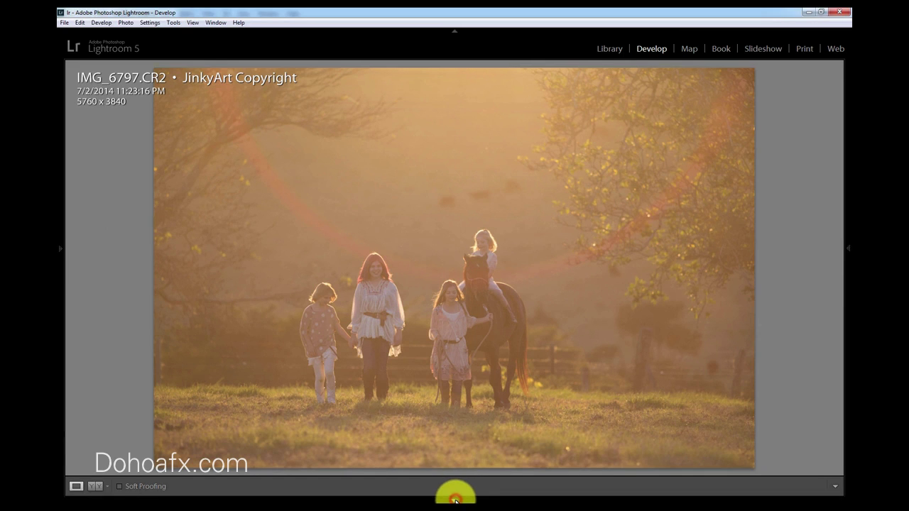
Step: Look through the flagged horse group photos from IMG_6800 to IMG_6820
{"action": "left_click", "coordinate": [168, 481]}
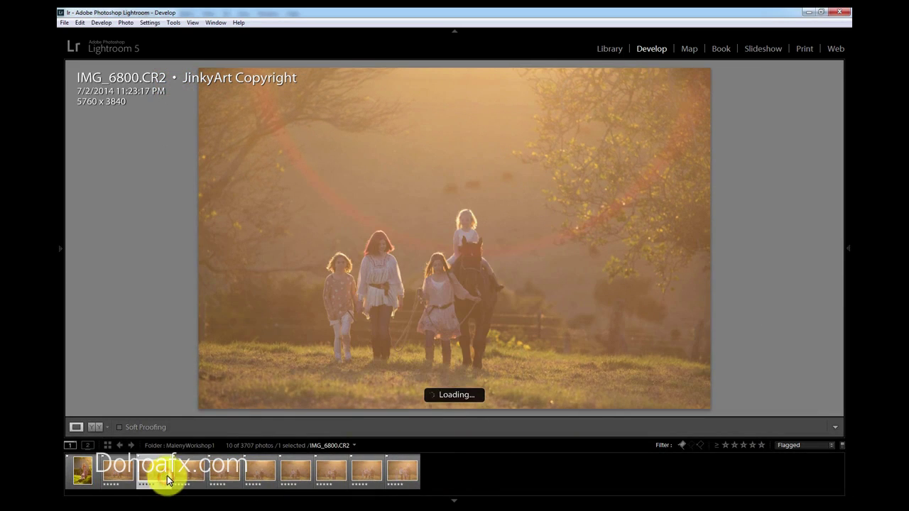
{"action": "left_click", "coordinate": [183, 474]}
{"action": "left_click", "coordinate": [236, 476]}
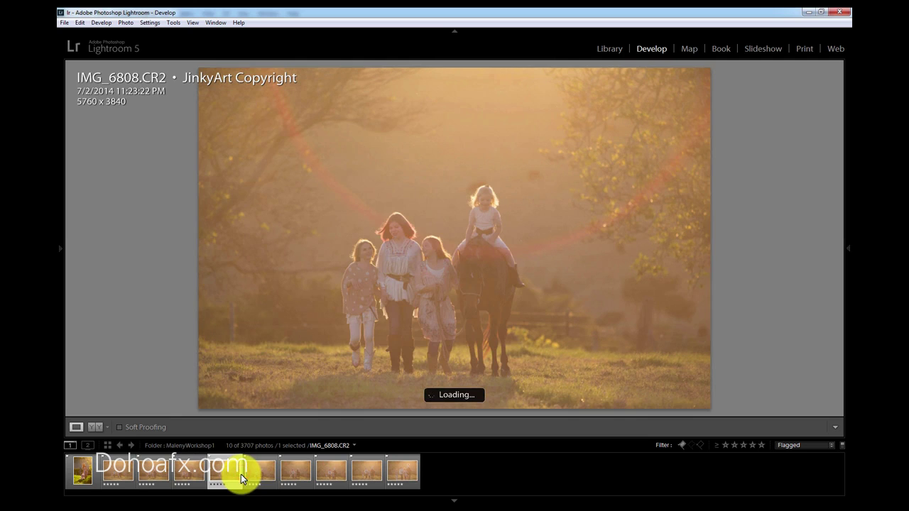
{"action": "left_click", "coordinate": [272, 474]}
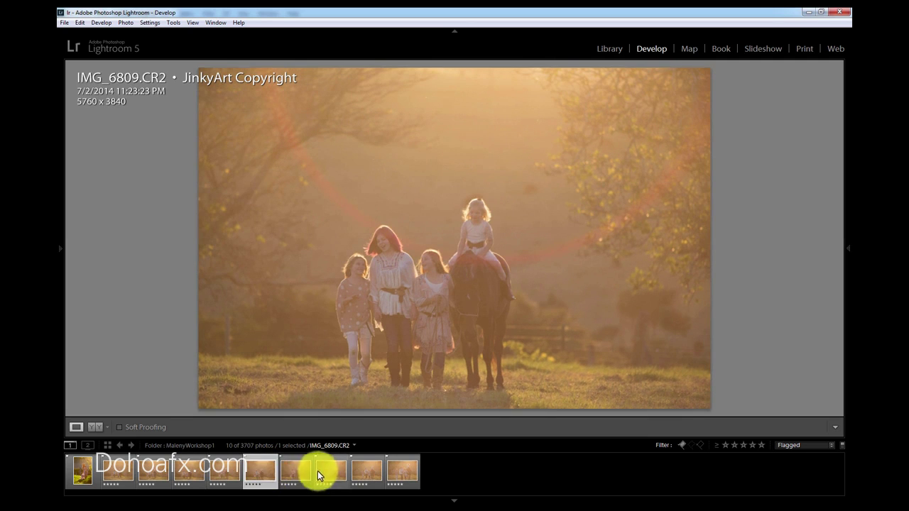
{"action": "left_click", "coordinate": [300, 476]}
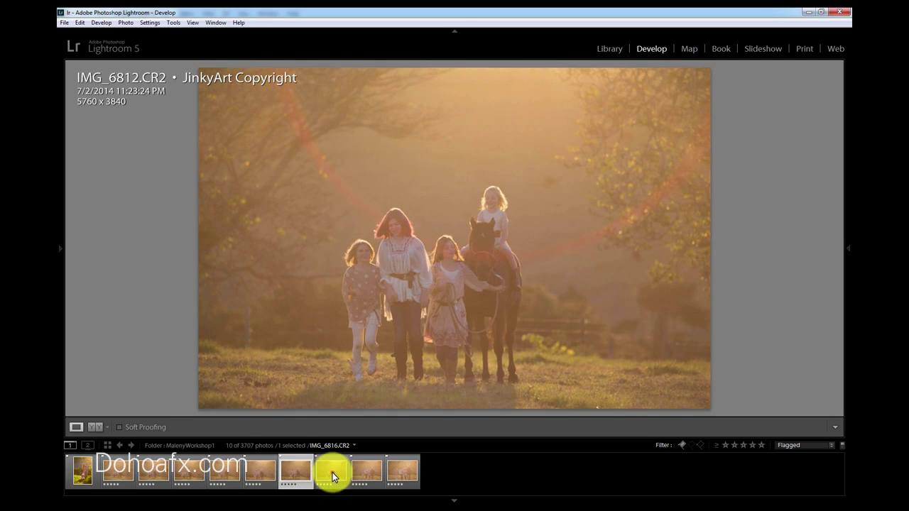
{"action": "left_click", "coordinate": [333, 477]}
{"action": "left_click", "coordinate": [380, 481]}
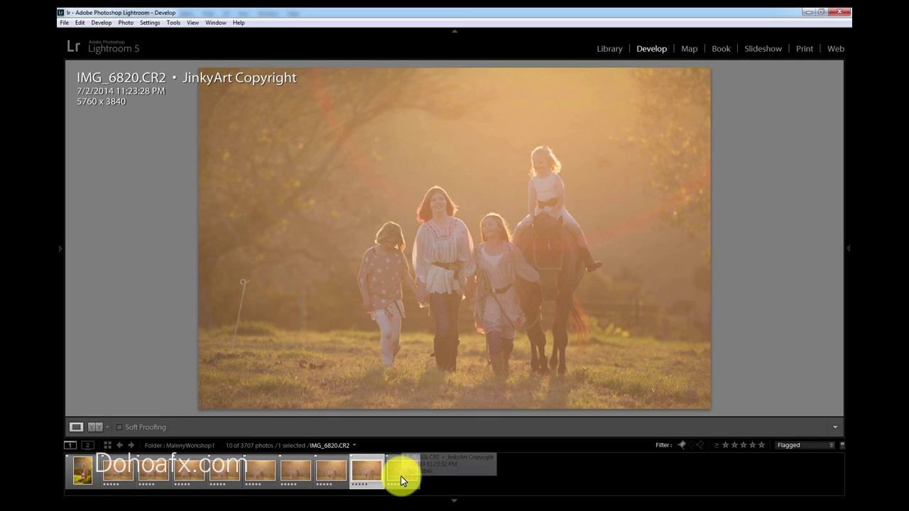
Step: Examine the faces up close in IMG_6820, IMG_6816, IMG_6812 and IMG_6809
{"action": "left_click", "coordinate": [486, 225]}
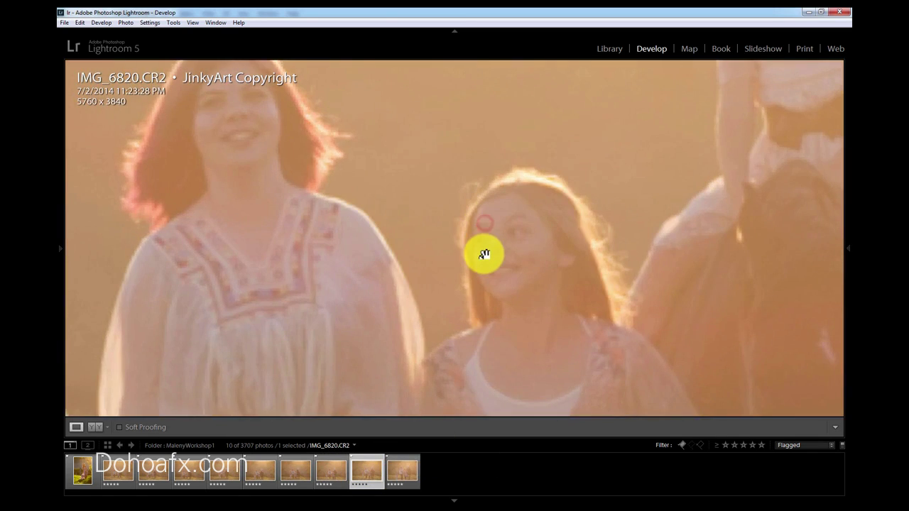
{"action": "left_click_drag", "start_coordinate": [576, 262], "coordinate": [499, 430]}
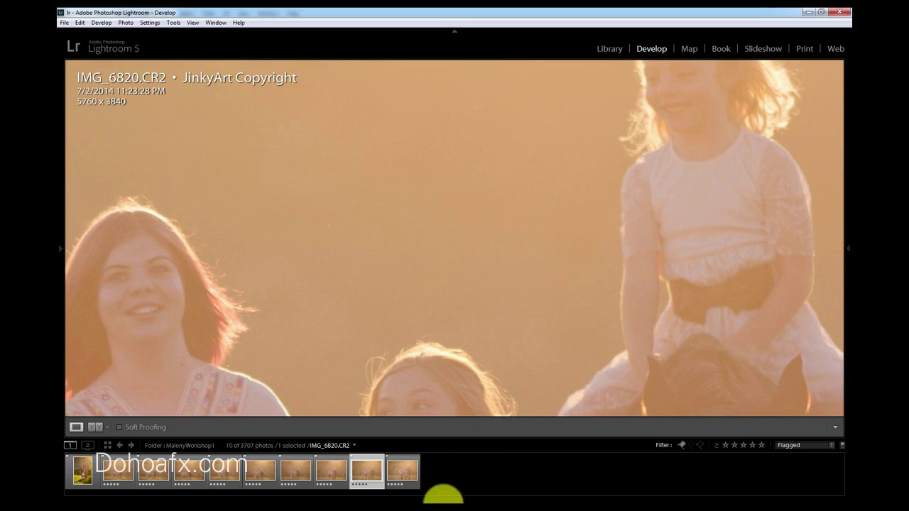
{"action": "left_click", "coordinate": [334, 471]}
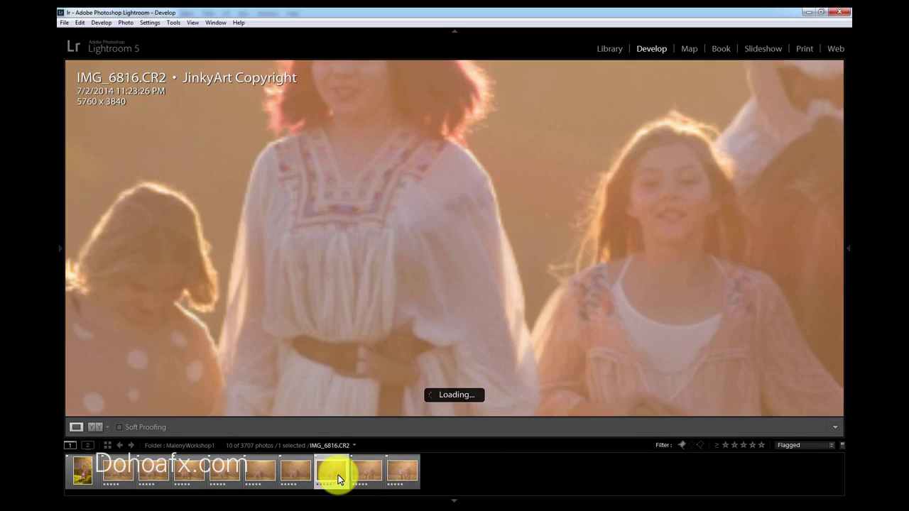
{"action": "left_click", "coordinate": [297, 476]}
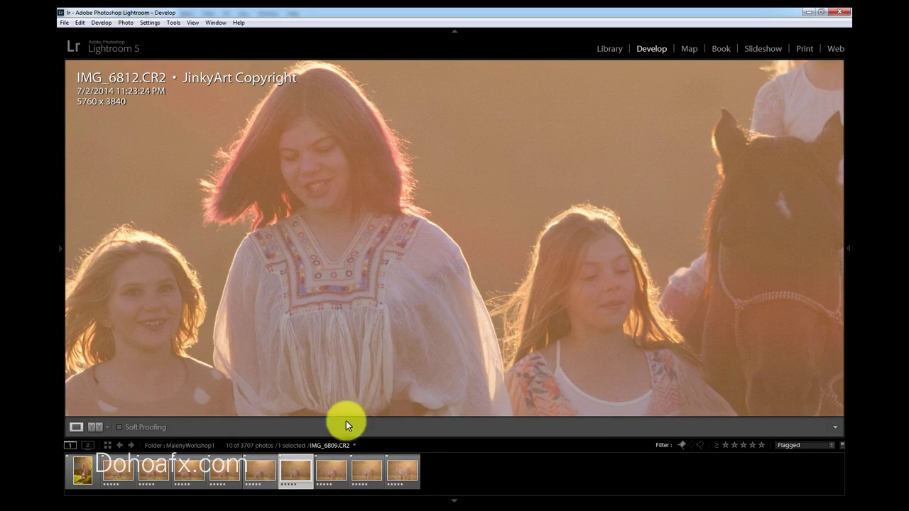
{"action": "left_click_drag", "start_coordinate": [669, 274], "coordinate": [527, 362]}
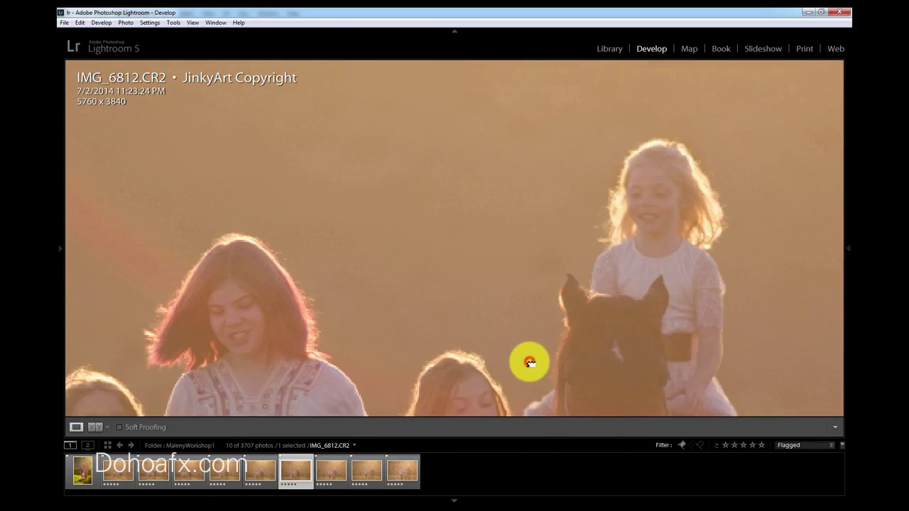
{"action": "left_click", "coordinate": [263, 475]}
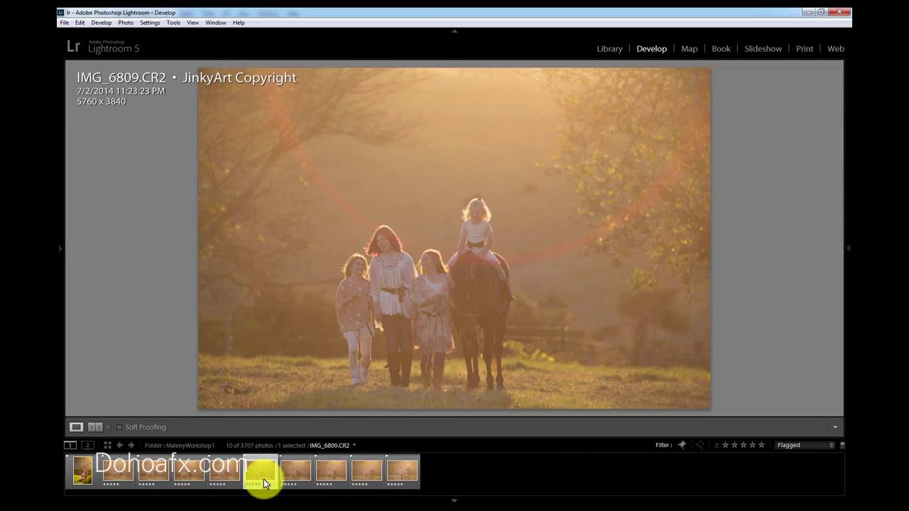
{"action": "left_click", "coordinate": [413, 266]}
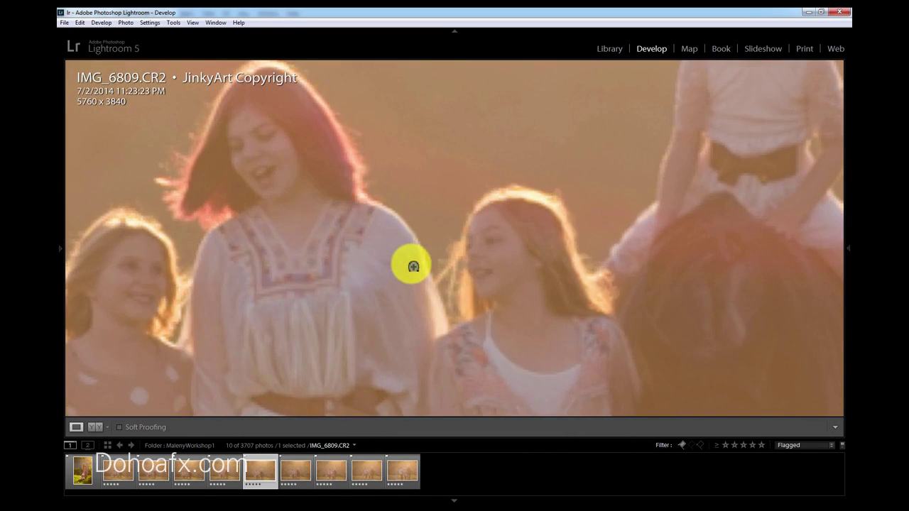
{"action": "left_click", "coordinate": [532, 266]}
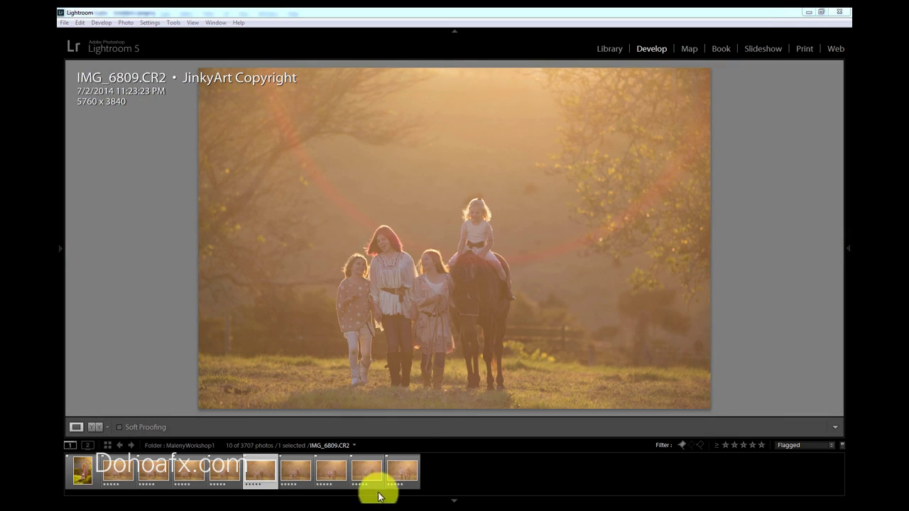
Step: Select IMG_6820 and darken it with Contrast +2, Whites +44 and Blacks about -21, and raise Highlights to +90
{"action": "left_click", "coordinate": [381, 466]}
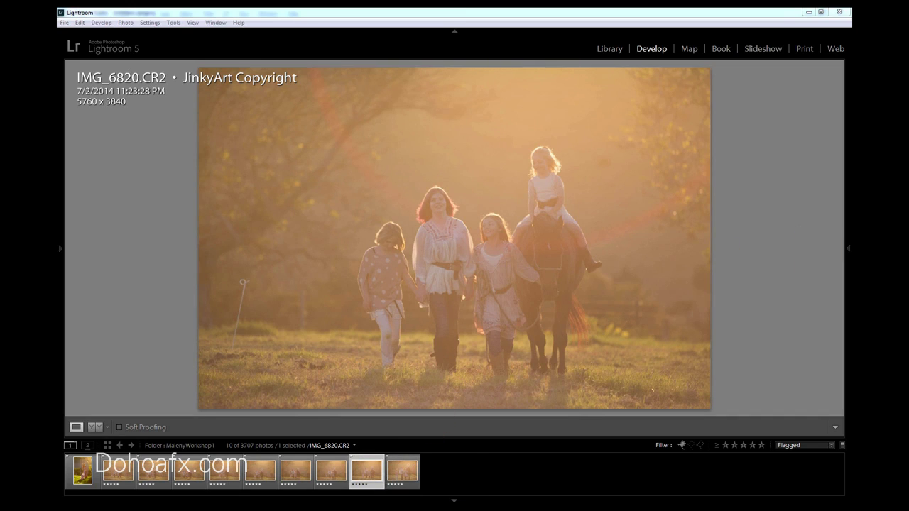
{"action": "left_click", "coordinate": [843, 247]}
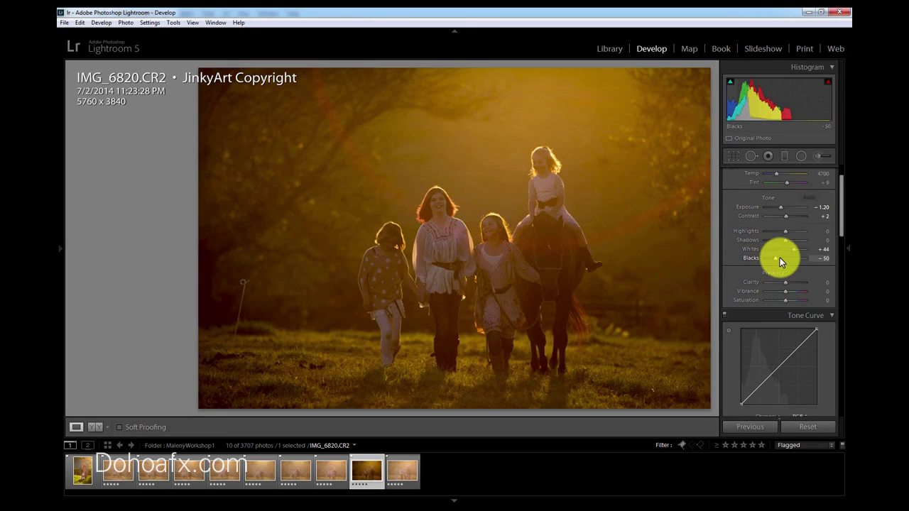
{"action": "left_click", "coordinate": [780, 258]}
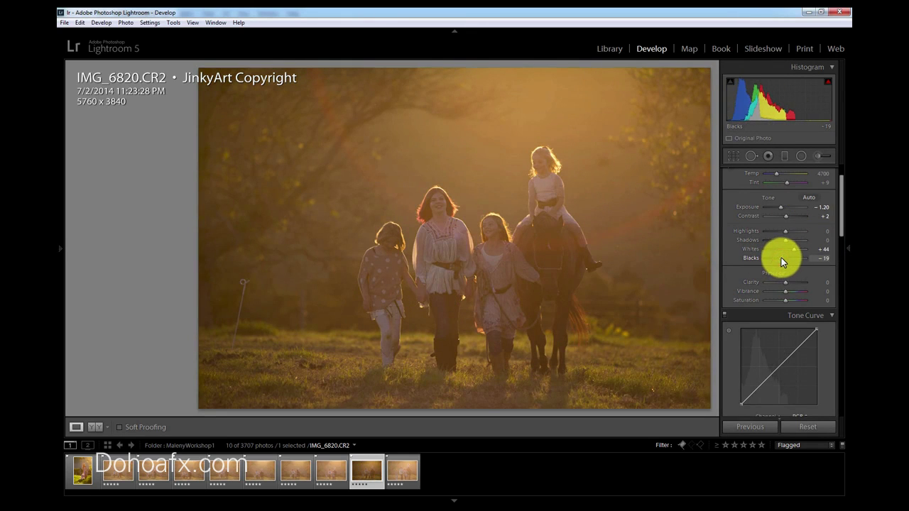
{"action": "left_click_drag", "start_coordinate": [789, 231], "coordinate": [802, 231]}
Step: Raise the Exposure of IMG_6820 to about -0.83, fine-tune Blacks, and open the photo in Photoshop
{"action": "key", "text": "Tab"}
{"action": "mouse_move", "coordinate": [849, 245]}
{"action": "left_click_drag", "start_coordinate": [783, 207], "coordinate": [781, 207]}
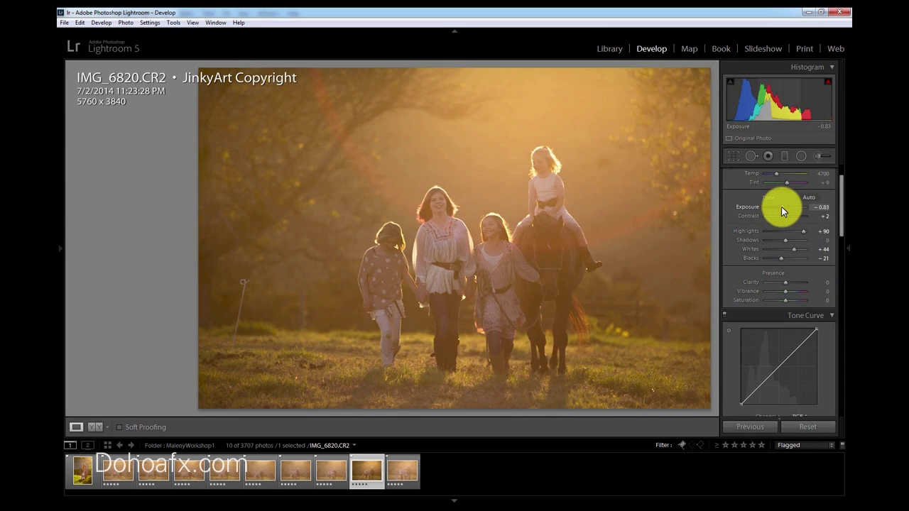
{"action": "left_click_drag", "start_coordinate": [777, 258], "coordinate": [779, 258]}
{"action": "left_click_drag", "start_coordinate": [786, 207], "coordinate": [779, 207]}
{"action": "key", "text": "Tab"}
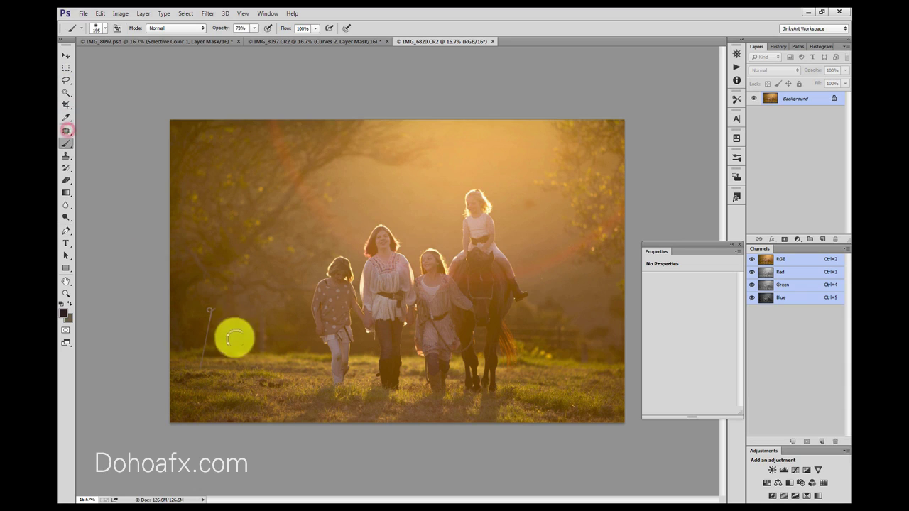
Step: Remove the thin pole and the small ring at its top from the field beside the group with the Patch tool
{"action": "left_click", "coordinate": [64, 132]}
{"action": "mouse_move", "coordinate": [220, 323]}
{"action": "left_mouse_down"}
{"action": "mouse_move", "coordinate": [218, 311]}
{"action": "mouse_move", "coordinate": [206, 365]}
{"action": "mouse_move", "coordinate": [220, 314]}
{"action": "left_mouse_up"}
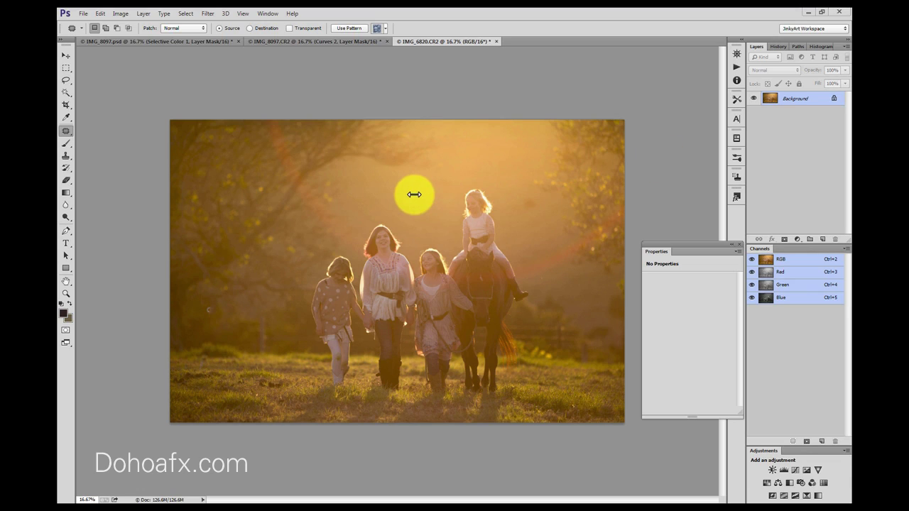
{"action": "mouse_move", "coordinate": [217, 306]}
{"action": "left_mouse_down"}
{"action": "mouse_move", "coordinate": [208, 304]}
{"action": "mouse_move", "coordinate": [206, 323]}
{"action": "left_mouse_up"}
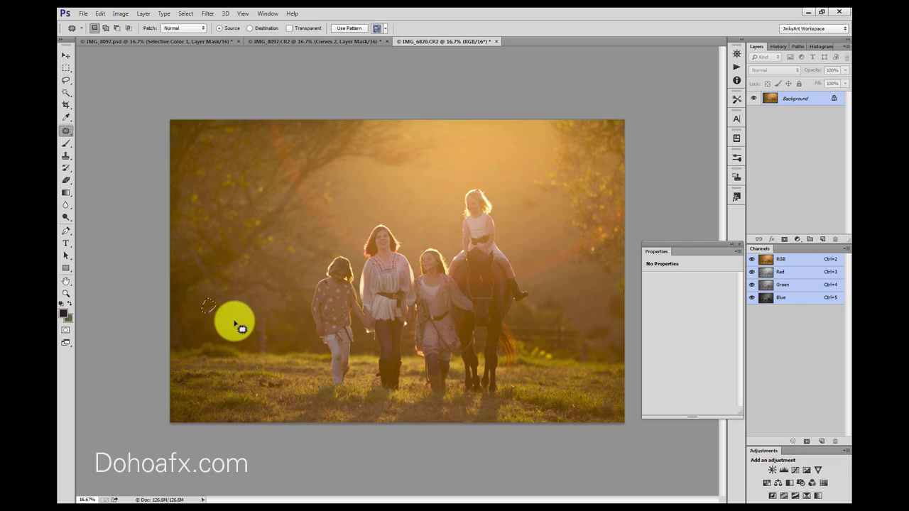
{"action": "left_click_drag", "start_coordinate": [213, 315], "coordinate": [222, 323]}
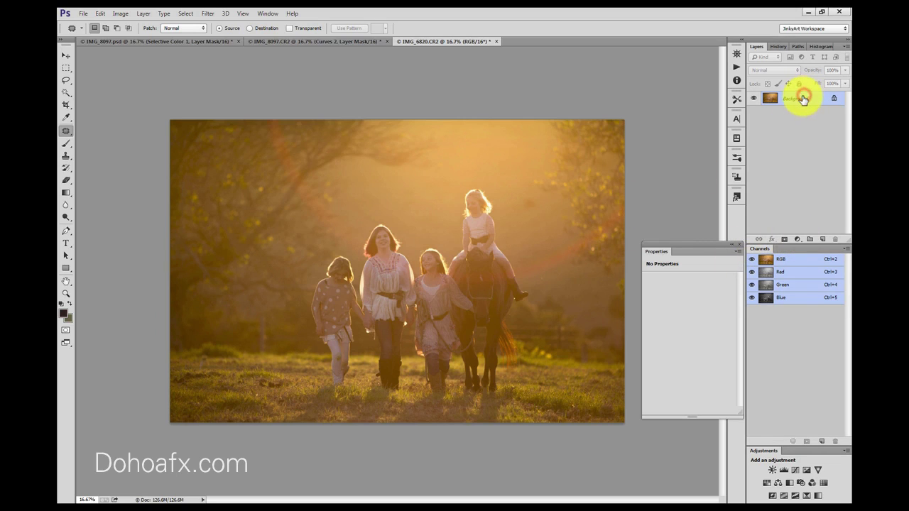
Step: Duplicate the Background layer and apply a Gaussian Blur with a radius of about 5.7 pixels to the copy
{"action": "key", "text": "ctrl+j"}
{"action": "left_click", "coordinate": [208, 13]}
{"action": "mouse_move", "coordinate": [227, 118]}
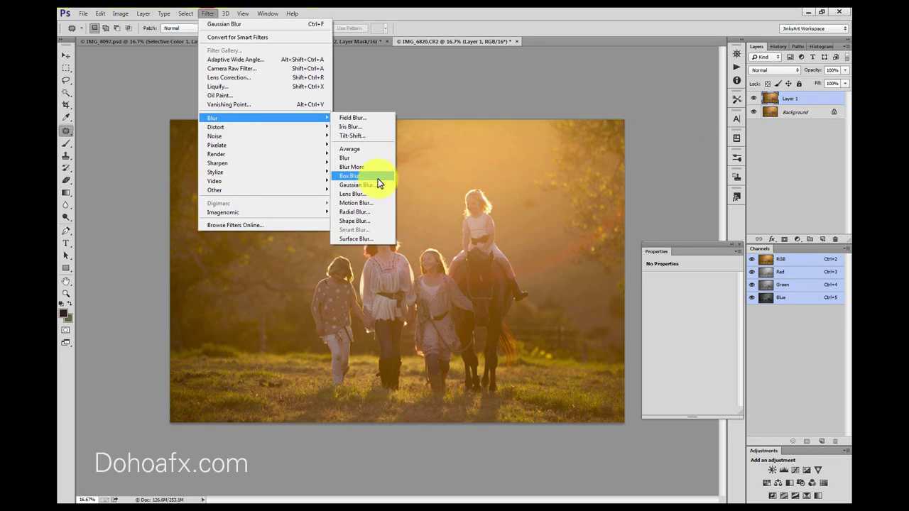
{"action": "left_click", "coordinate": [378, 180]}
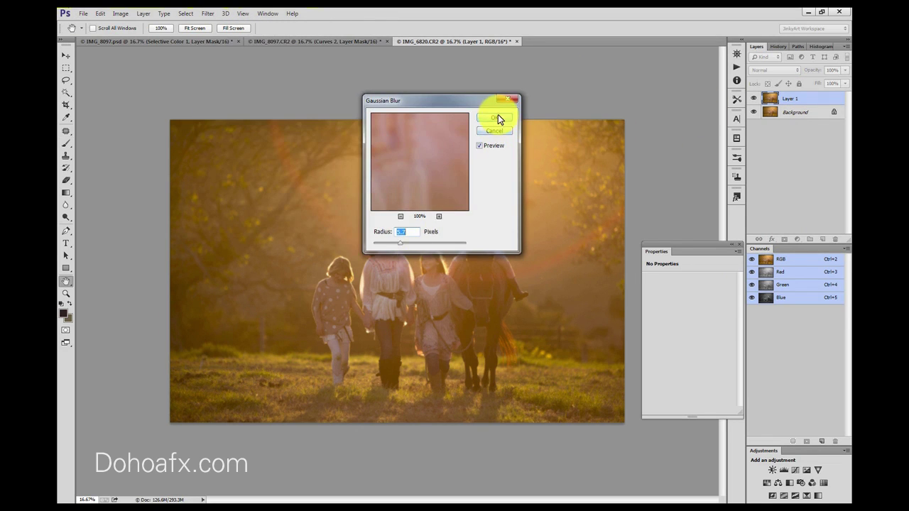
{"action": "left_click", "coordinate": [498, 118]}
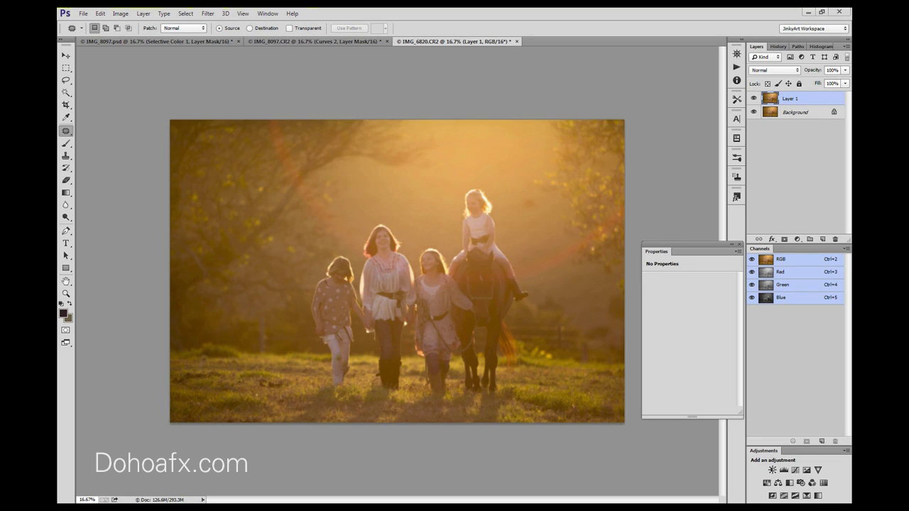
Step: Add a layer mask to the blurred Layer 1 and paint black at 100% brush opacity over the people and horse
{"action": "left_click", "coordinate": [803, 99]}
{"action": "left_click", "coordinate": [784, 239]}
{"action": "left_click", "coordinate": [65, 146]}
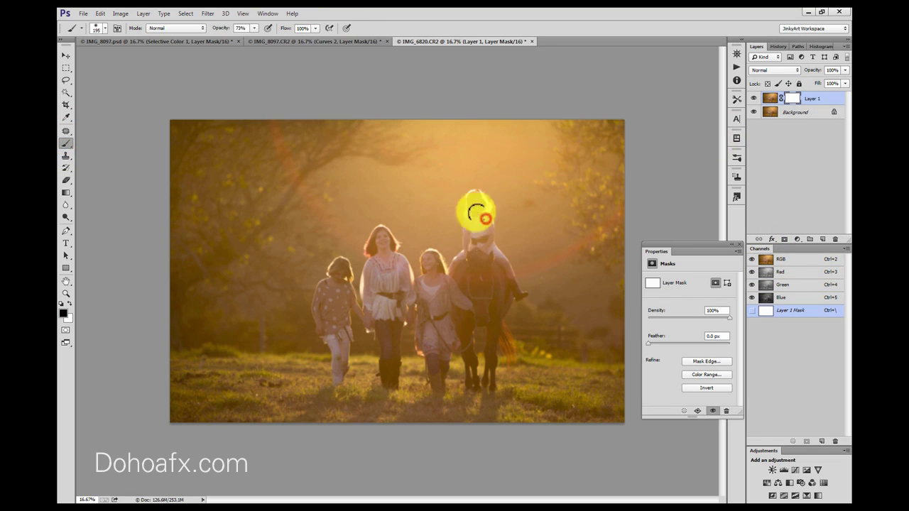
{"action": "mouse_move", "coordinate": [477, 245]}
{"action": "left_mouse_down"}
{"action": "mouse_move", "coordinate": [463, 319]}
{"action": "mouse_move", "coordinate": [408, 323]}
{"action": "mouse_move", "coordinate": [371, 221]}
{"action": "left_mouse_up"}
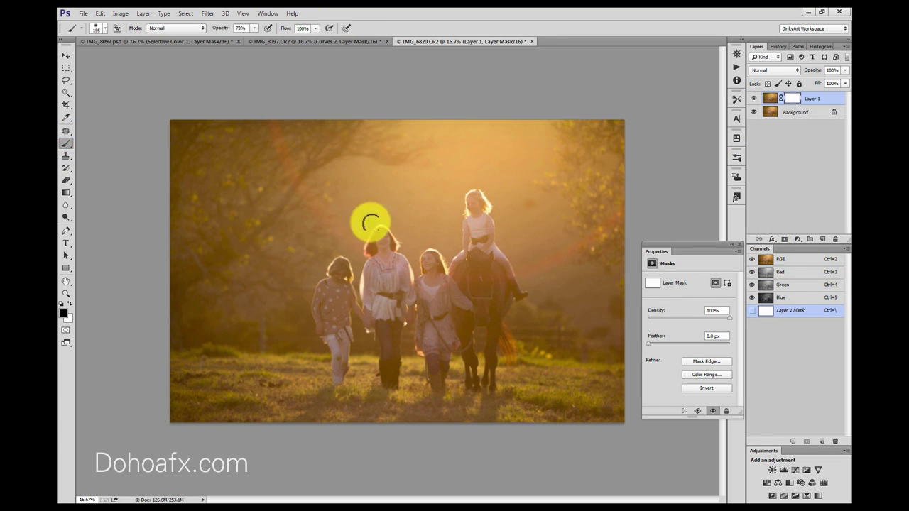
{"action": "mouse_move", "coordinate": [262, 26]}
{"action": "left_mouse_down"}
{"action": "mouse_move", "coordinate": [260, 36]}
{"action": "mouse_move", "coordinate": [298, 41]}
{"action": "left_mouse_up"}
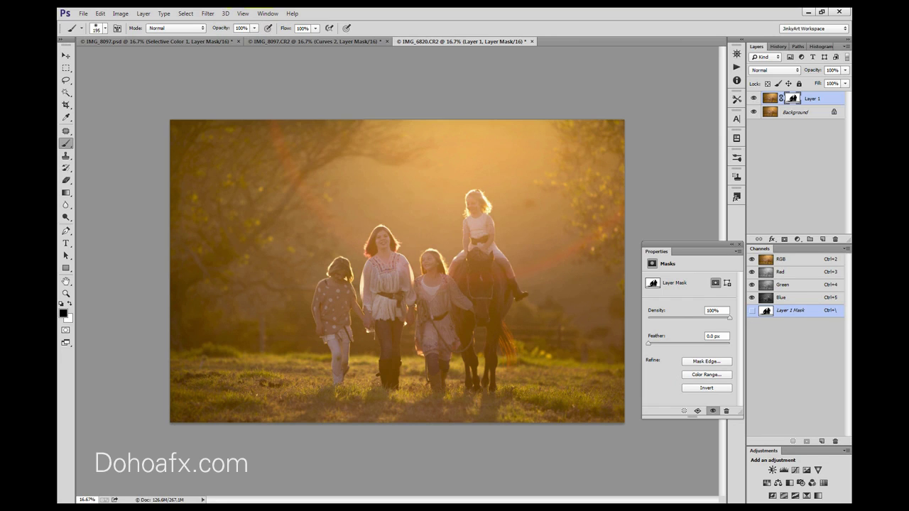
Step: Add a Curves layer above Layer 1 and set the Blue channel's white point to output 239 and black point to output 20
{"action": "left_click", "coordinate": [798, 240]}
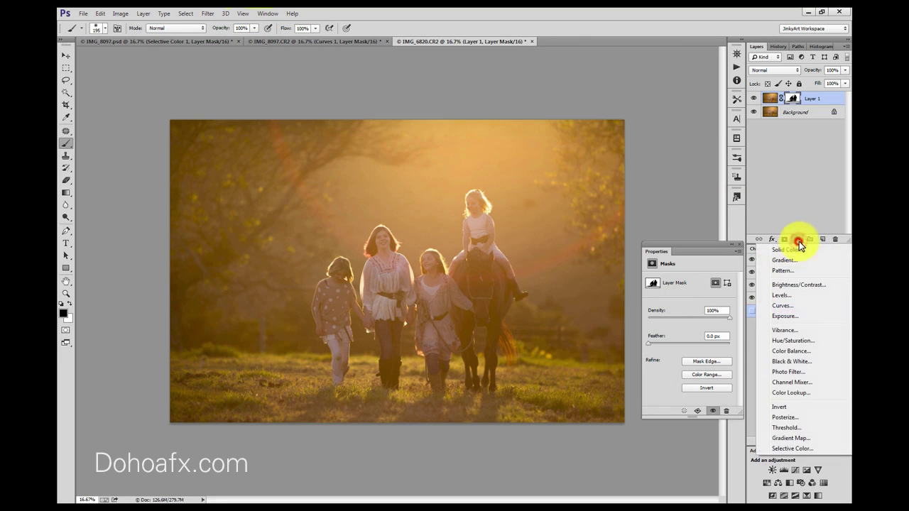
{"action": "left_click", "coordinate": [792, 306]}
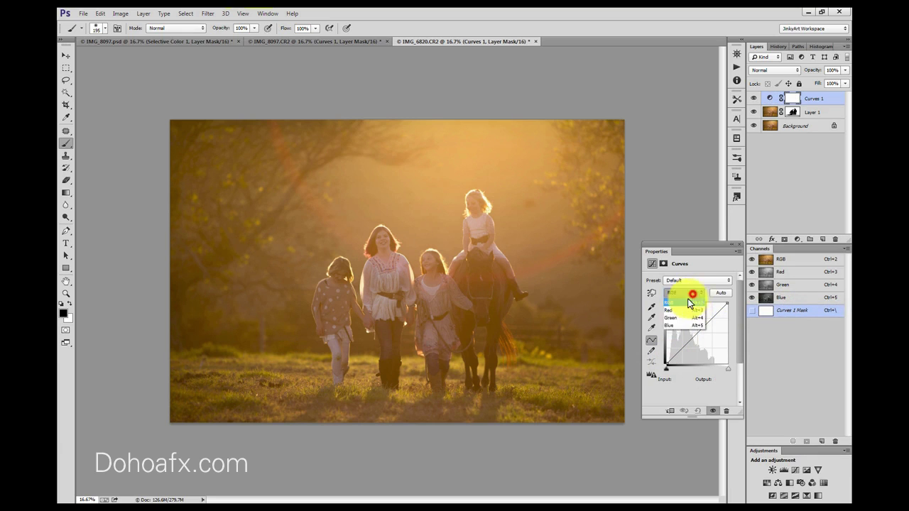
{"action": "left_click", "coordinate": [679, 324]}
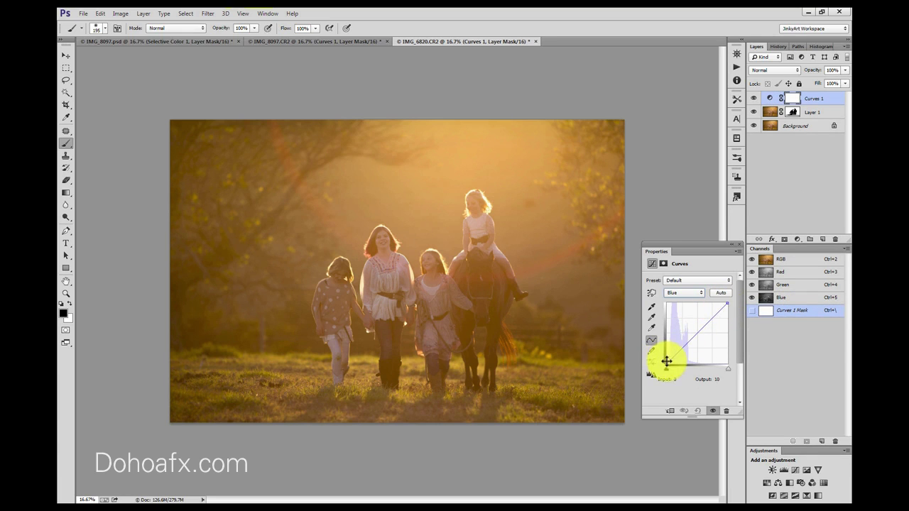
{"action": "left_click_drag", "start_coordinate": [726, 304], "coordinate": [726, 308]}
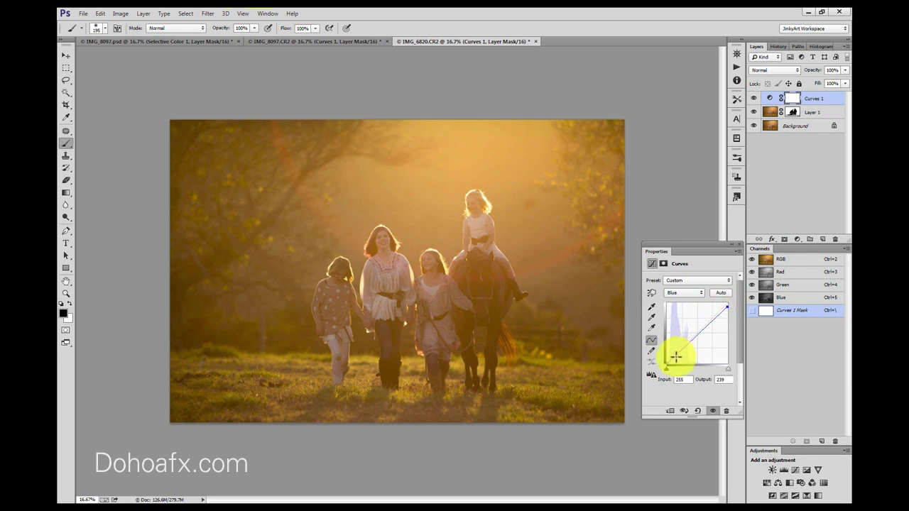
{"action": "left_click_drag", "start_coordinate": [666, 365], "coordinate": [665, 360]}
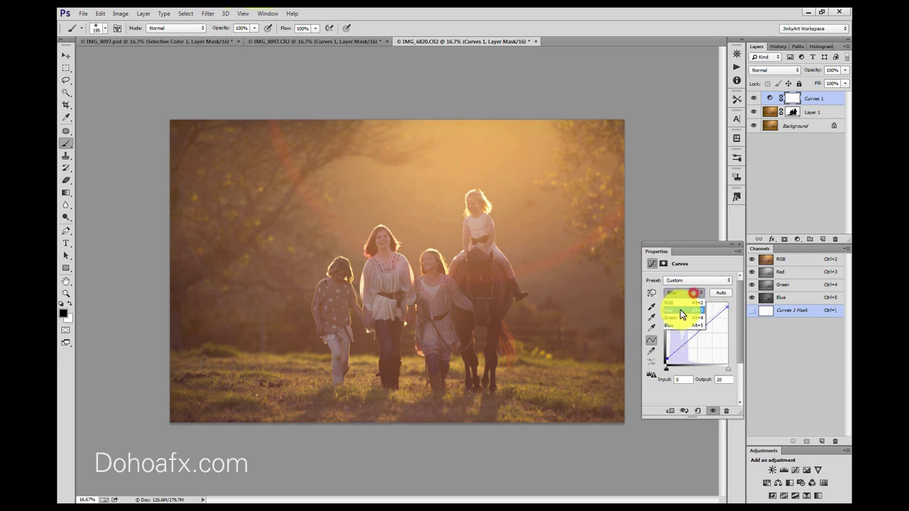
Step: Raise the Red channel's black point in Curves 1 to output 12 and return to the RGB curve
{"action": "left_click", "coordinate": [680, 310]}
{"action": "left_click_drag", "start_coordinate": [667, 366], "coordinate": [667, 363]}
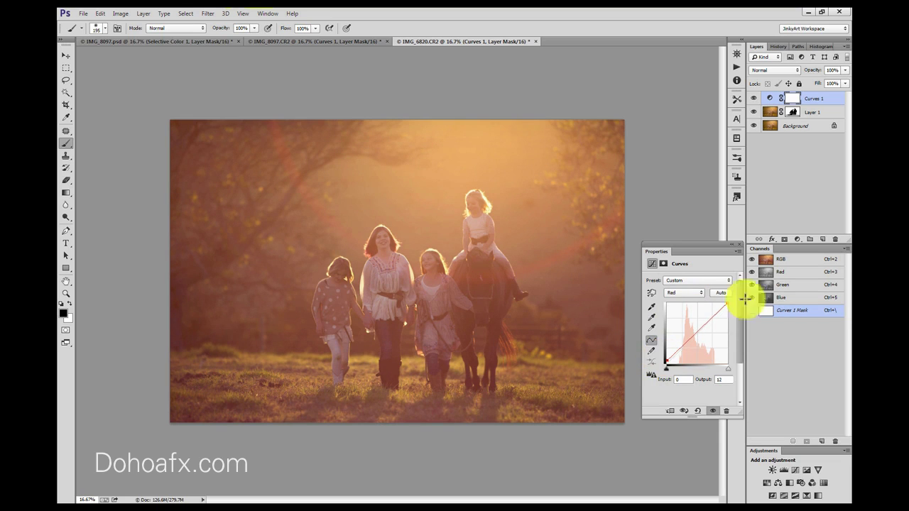
{"action": "key", "text": "alt+2"}
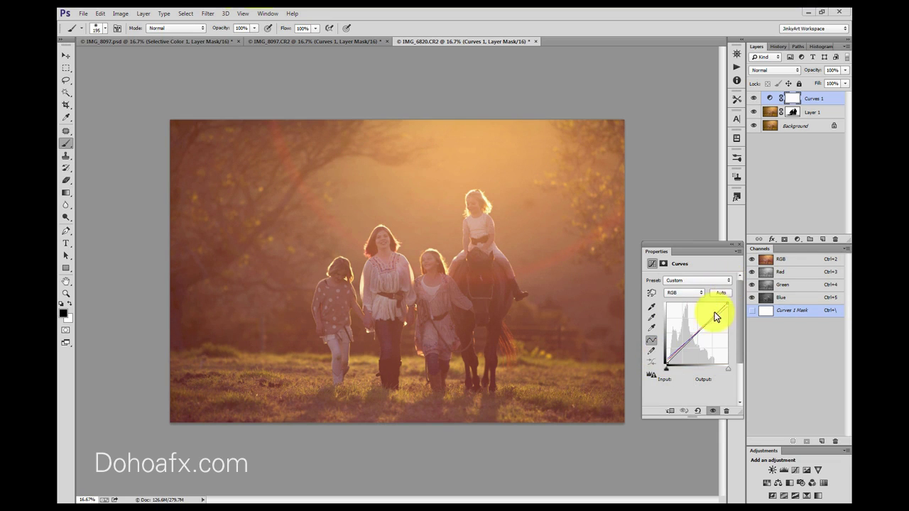
Step: Lower the highlight end of the Blue curve in Curves 1 to about output 213 and readjust its black point
{"action": "left_click", "coordinate": [685, 291]}
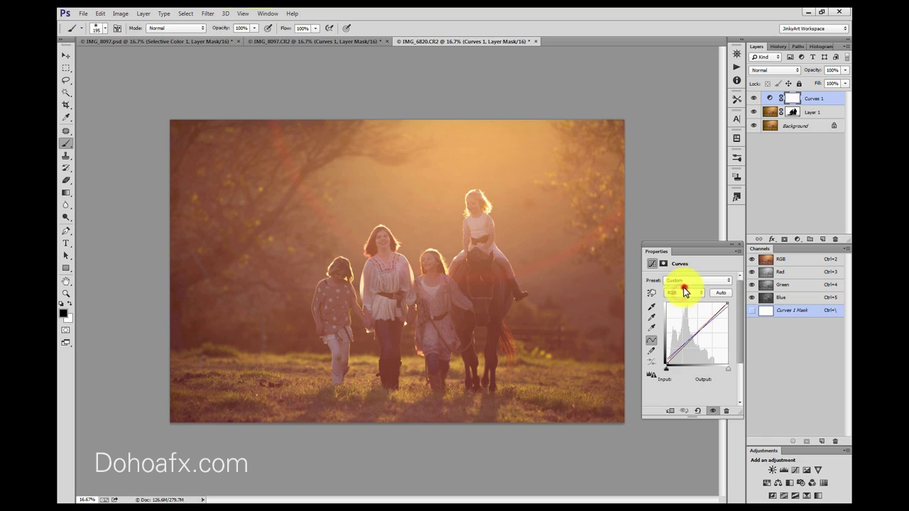
{"action": "left_click", "coordinate": [680, 324]}
{"action": "left_click_drag", "start_coordinate": [726, 300], "coordinate": [726, 309]}
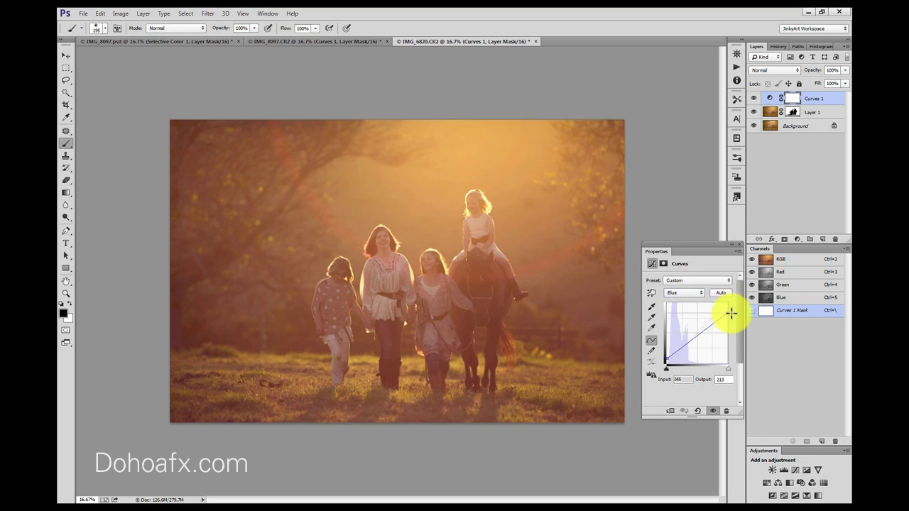
{"action": "left_click_drag", "start_coordinate": [667, 361], "coordinate": [666, 360]}
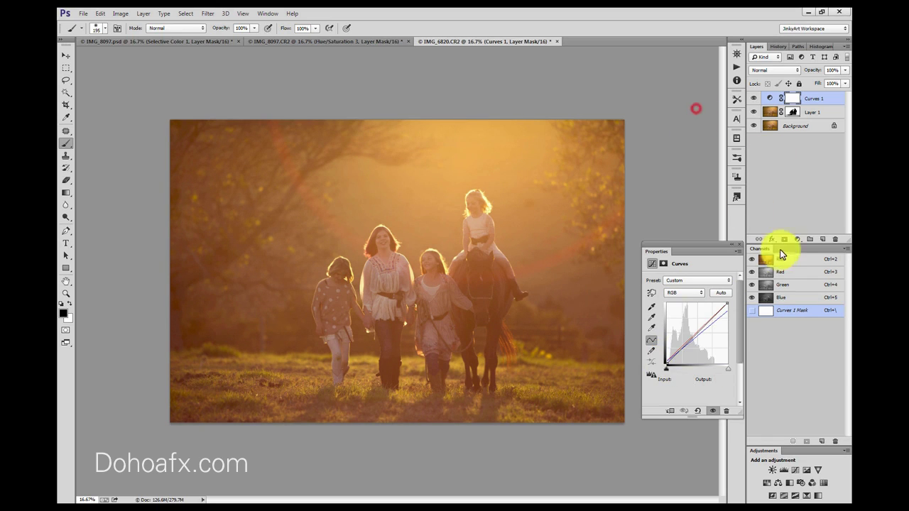
Step: Add a Hue/Saturation layer above Curves 1 and raise the Master saturation to about +14
{"action": "left_click", "coordinate": [797, 238]}
{"action": "left_click", "coordinate": [795, 341]}
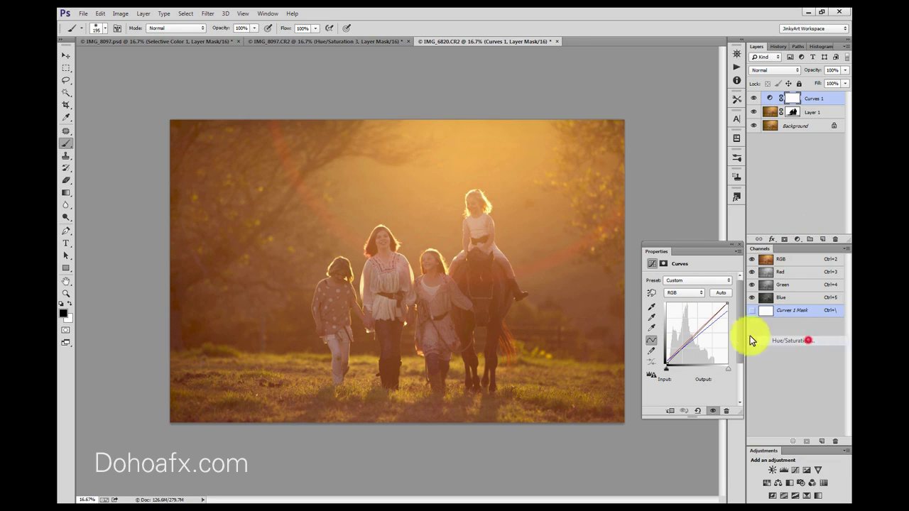
{"action": "left_click_drag", "start_coordinate": [689, 337], "coordinate": [695, 337]}
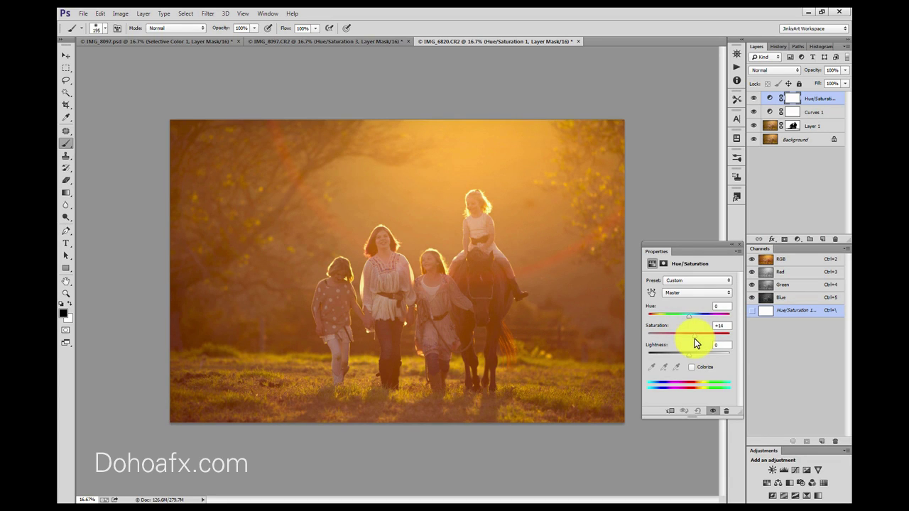
{"action": "left_click_drag", "start_coordinate": [694, 341], "coordinate": [694, 340]}
Step: Add a second Curves layer above Hue/Saturation and lift the RGB curve at about input 159 to output 181
{"action": "left_click", "coordinate": [797, 239]}
{"action": "left_click", "coordinate": [795, 307]}
{"action": "left_click_drag", "start_coordinate": [687, 347], "coordinate": [706, 318]}
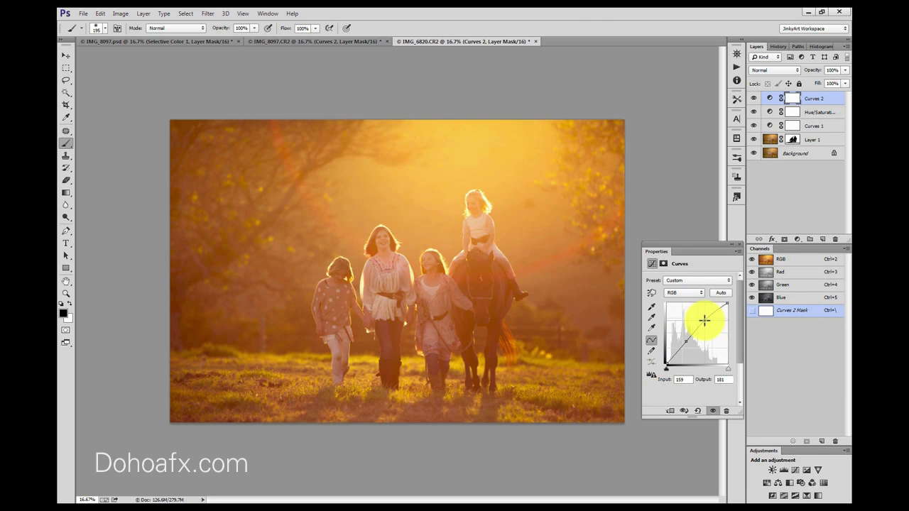
Step: Add a Gradient Fill layer above Curves 2 and open its gradient for editing
{"action": "left_click_drag", "start_coordinate": [764, 228], "coordinate": [801, 238]}
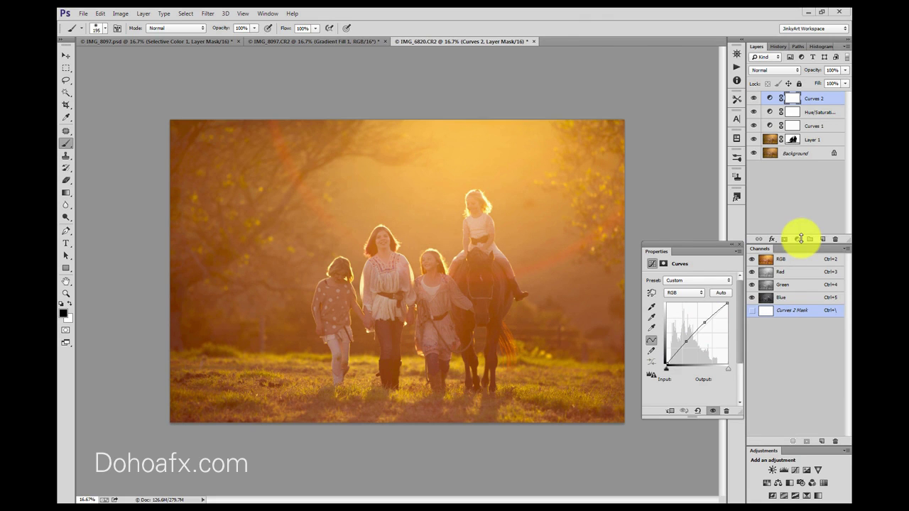
{"action": "left_click", "coordinate": [800, 241]}
{"action": "left_click", "coordinate": [787, 260]}
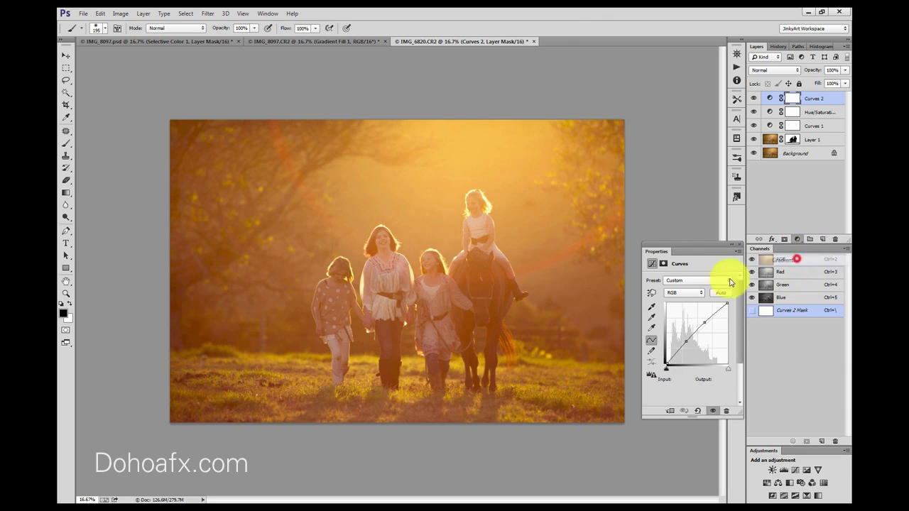
{"action": "left_click", "coordinate": [428, 220]}
Step: Set the colour stop at the gradient's opaque end to dark brown #2a1a05
{"action": "left_click", "coordinate": [406, 251]}
{"action": "left_click", "coordinate": [446, 288]}
{"action": "mouse_move", "coordinate": [350, 285]}
{"action": "left_mouse_down"}
{"action": "mouse_move", "coordinate": [361, 267]}
{"action": "mouse_move", "coordinate": [427, 299]}
{"action": "left_mouse_up"}
{"action": "left_click_drag", "start_coordinate": [384, 277], "coordinate": [435, 306]}
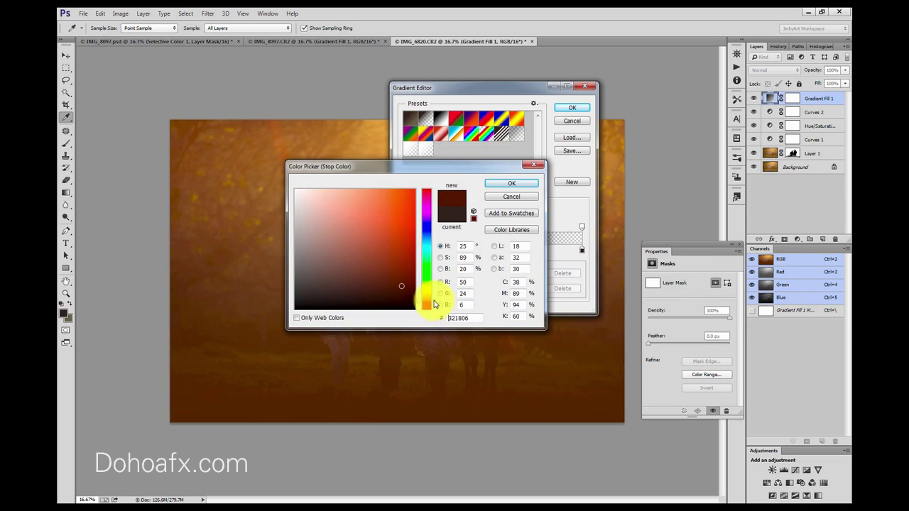
{"action": "left_click", "coordinate": [434, 302]}
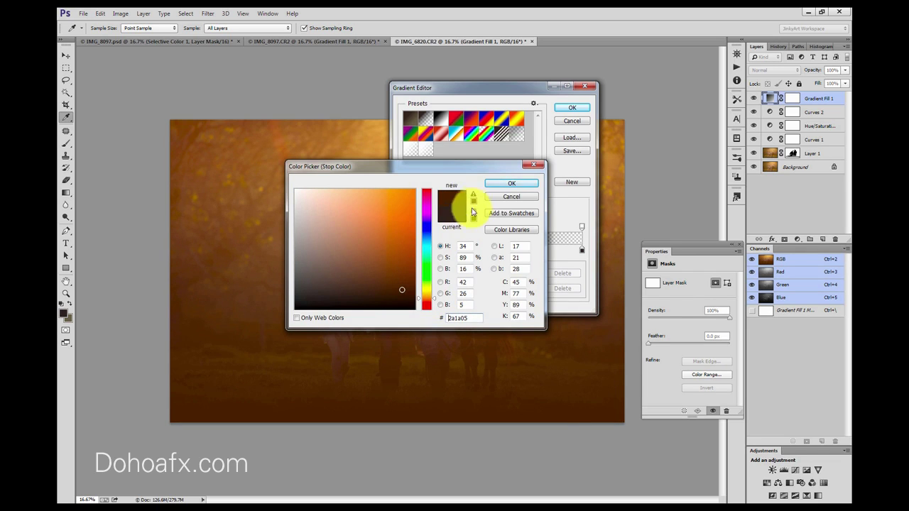
{"action": "left_click", "coordinate": [510, 183]}
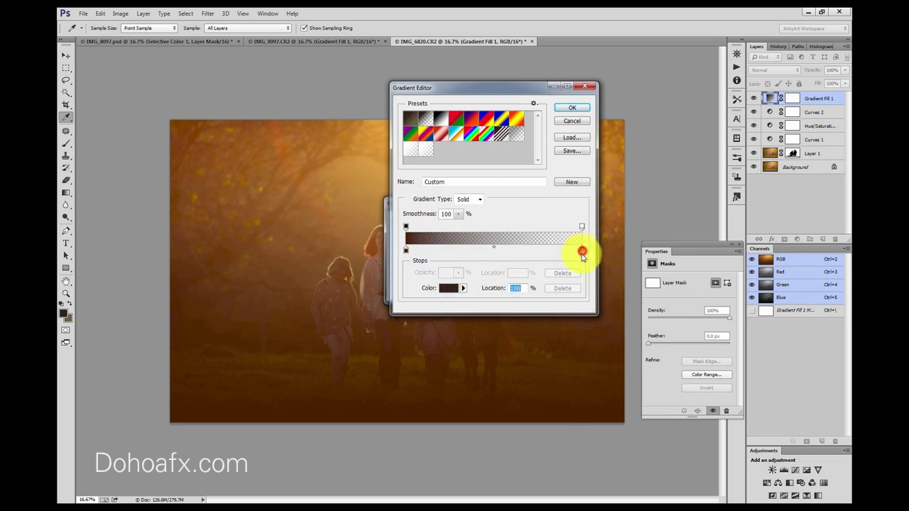
Step: Set the colour stop at the gradient's transparent end to brown #523d16 and accept the edited gradient
{"action": "left_click", "coordinate": [445, 290]}
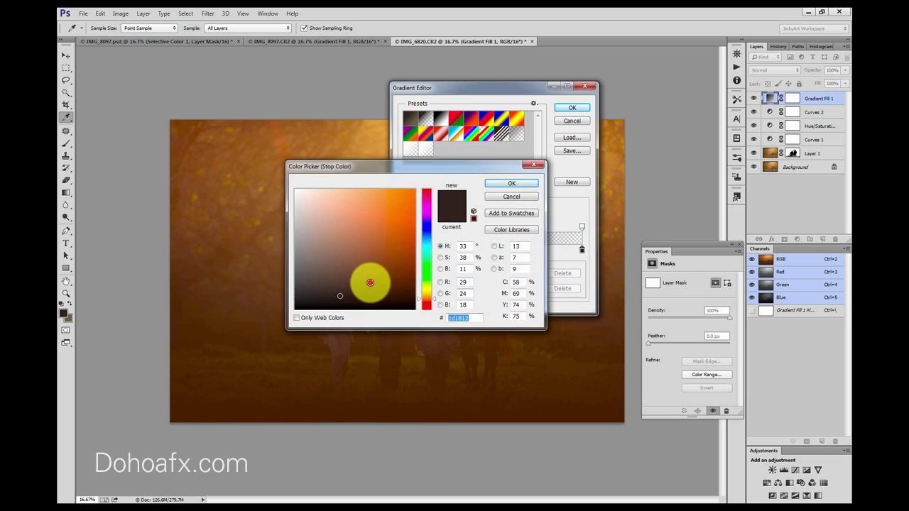
{"action": "left_click_drag", "start_coordinate": [363, 276], "coordinate": [383, 270]}
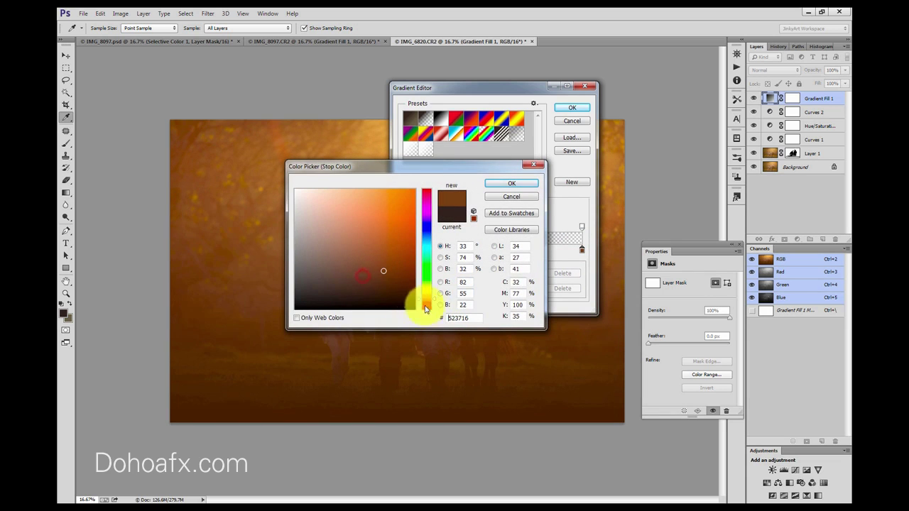
{"action": "left_click_drag", "start_coordinate": [430, 303], "coordinate": [429, 297]}
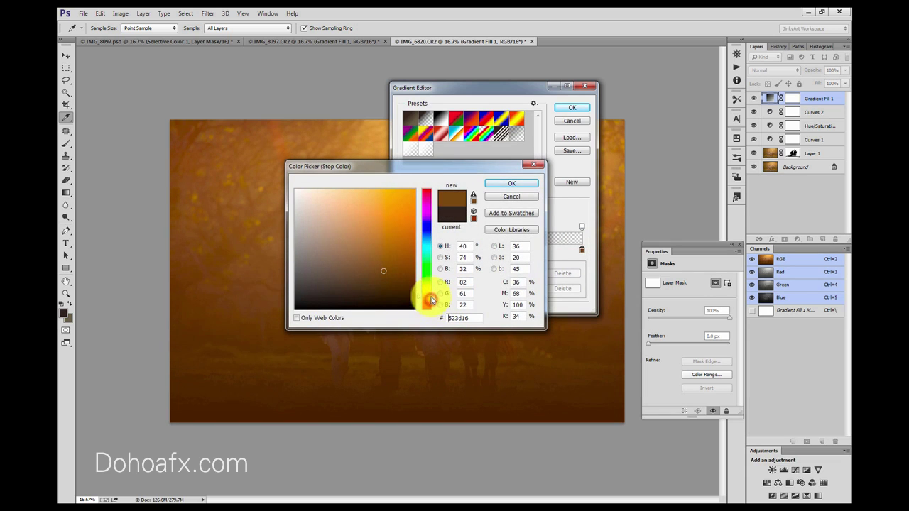
{"action": "left_click", "coordinate": [505, 186]}
{"action": "left_click", "coordinate": [573, 109]}
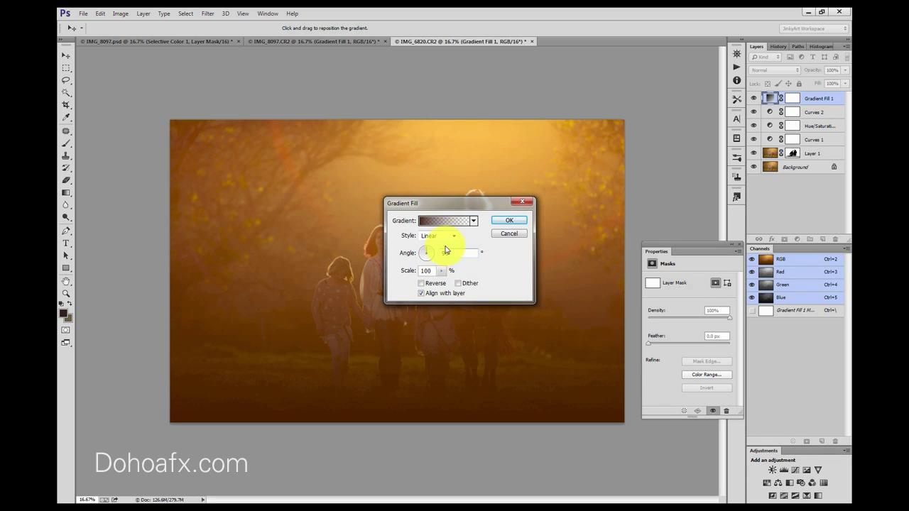
Step: Make the gradient fill radial and reversed, enlarge its scale beyond 100% and apply it as a vignette
{"action": "left_click", "coordinate": [443, 242]}
{"action": "left_click", "coordinate": [441, 252]}
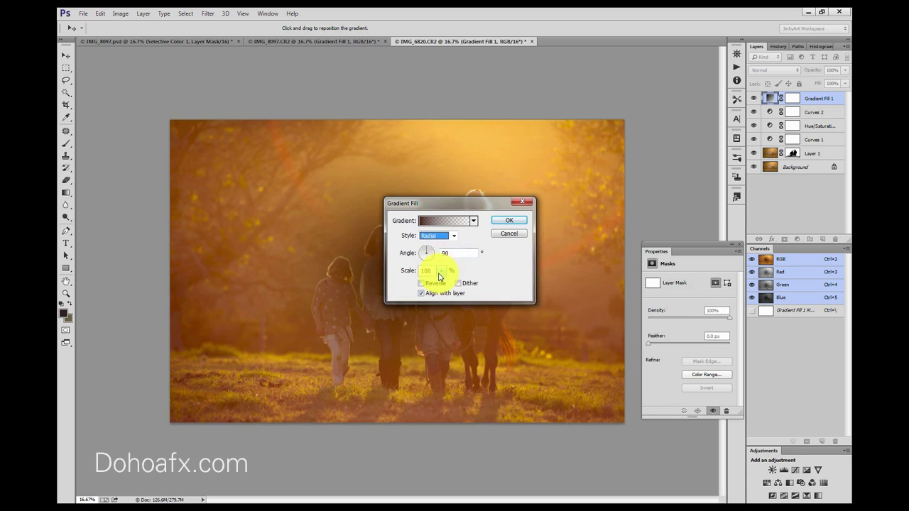
{"action": "left_click", "coordinate": [426, 284]}
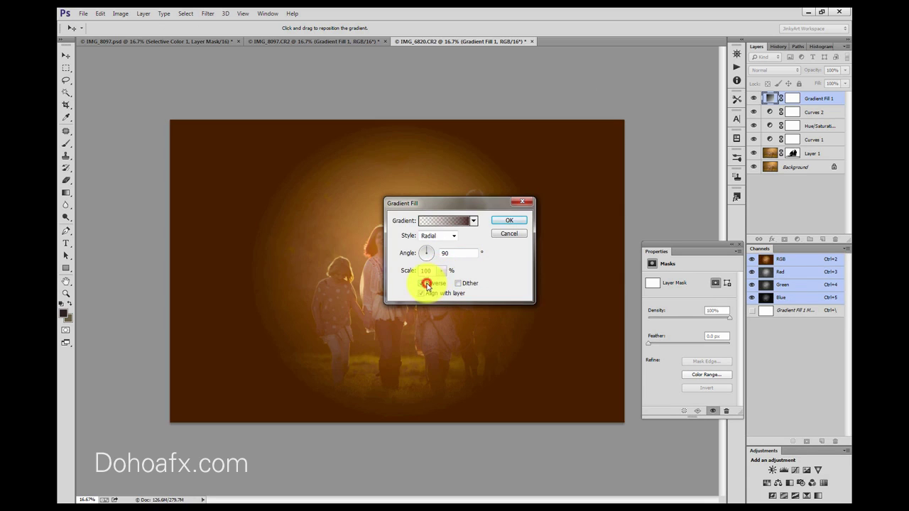
{"action": "left_click_drag", "start_coordinate": [441, 274], "coordinate": [445, 284]}
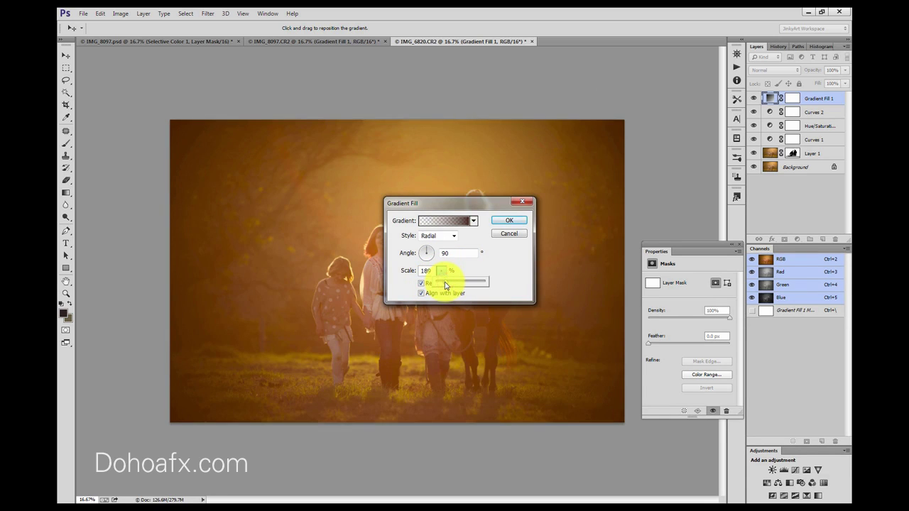
{"action": "left_click", "coordinate": [518, 219]}
{"action": "left_click", "coordinate": [517, 218]}
{"action": "key", "text": "b"}
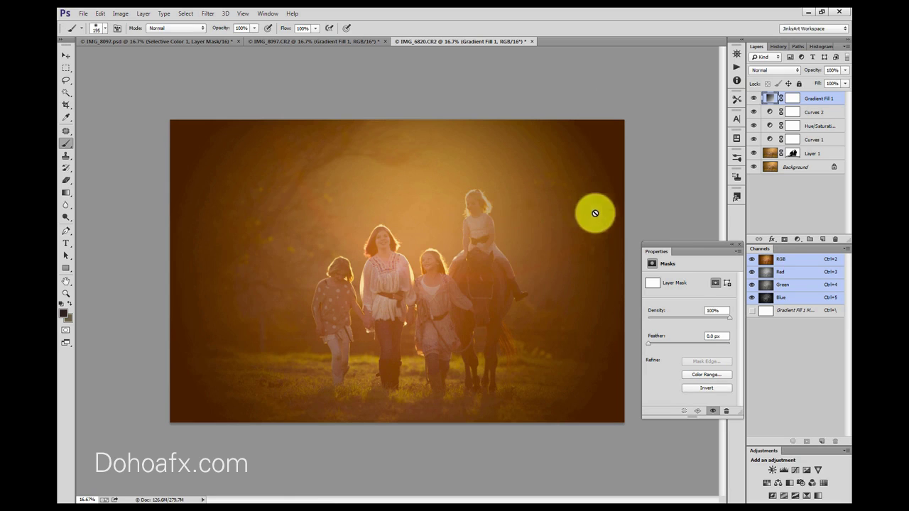
Step: Blend the Gradient Fill 1 layer in Soft Light mode at 65% opacity
{"action": "left_click", "coordinate": [788, 69]}
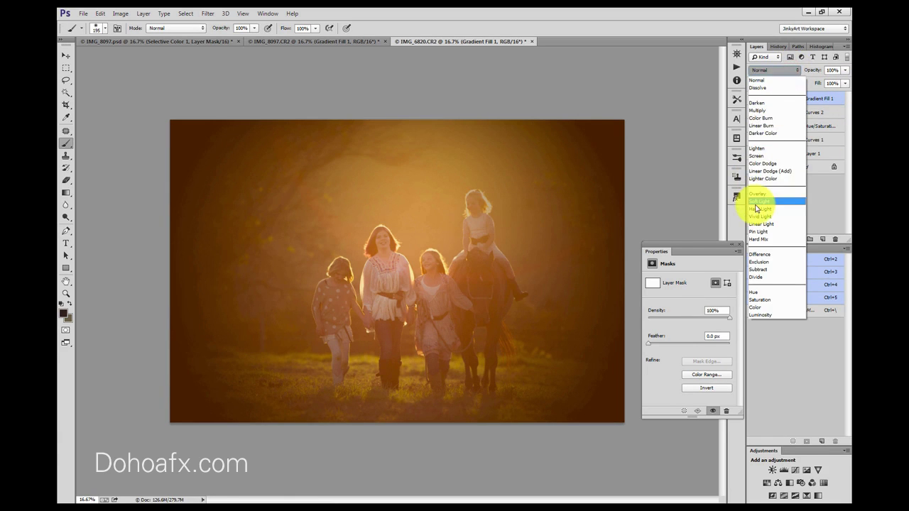
{"action": "left_click", "coordinate": [757, 204]}
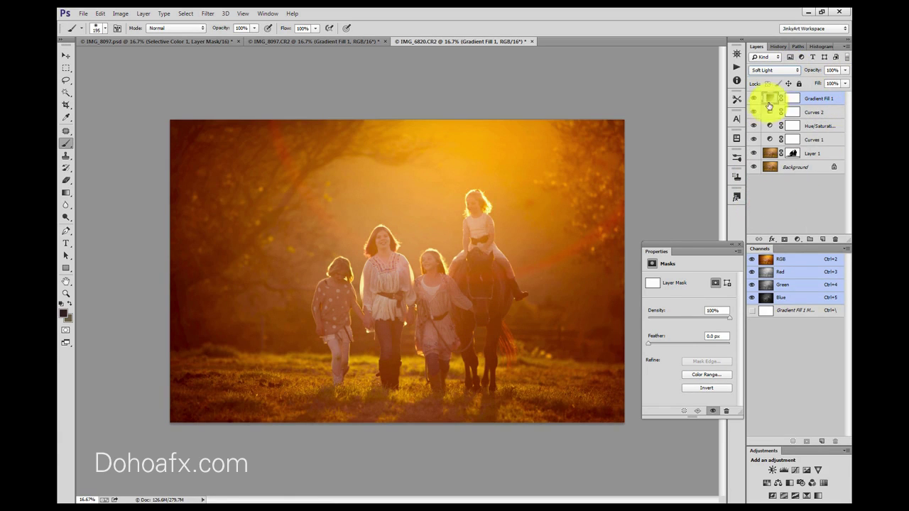
{"action": "left_click", "coordinate": [753, 98]}
{"action": "left_click", "coordinate": [753, 98]}
{"action": "left_click", "coordinate": [845, 69]}
{"action": "left_click_drag", "start_coordinate": [844, 79], "coordinate": [829, 84]}
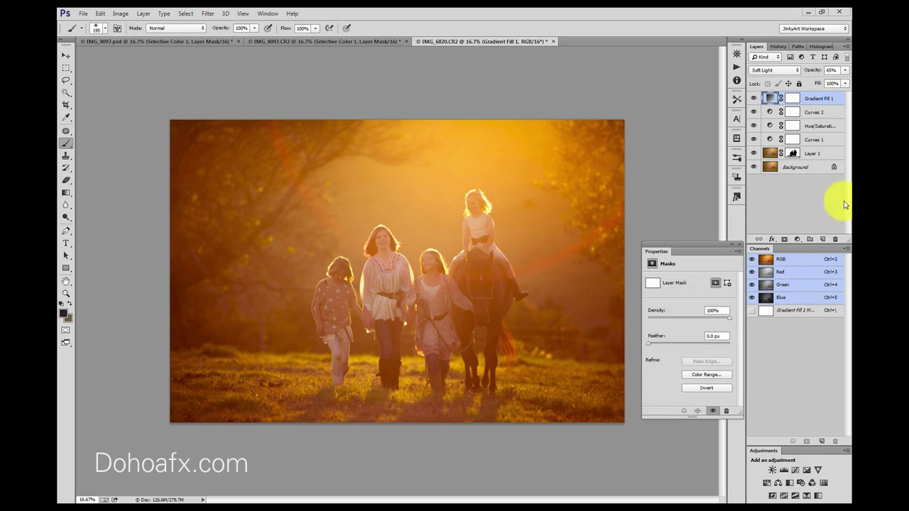
Step: Add a Selective Color layer above Gradient Fill 1 with Yellows set to Cyan -2, Magenta -3 and Yellow +5
{"action": "left_click", "coordinate": [798, 240]}
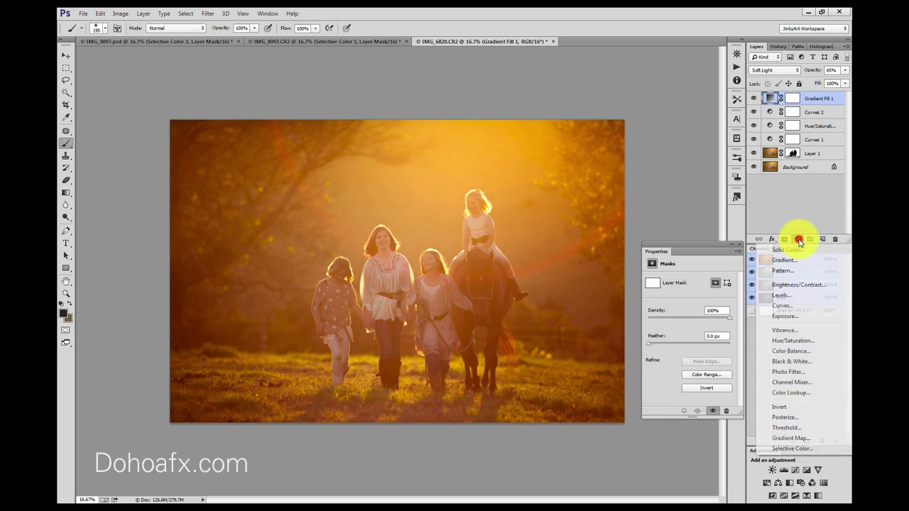
{"action": "left_click", "coordinate": [792, 449]}
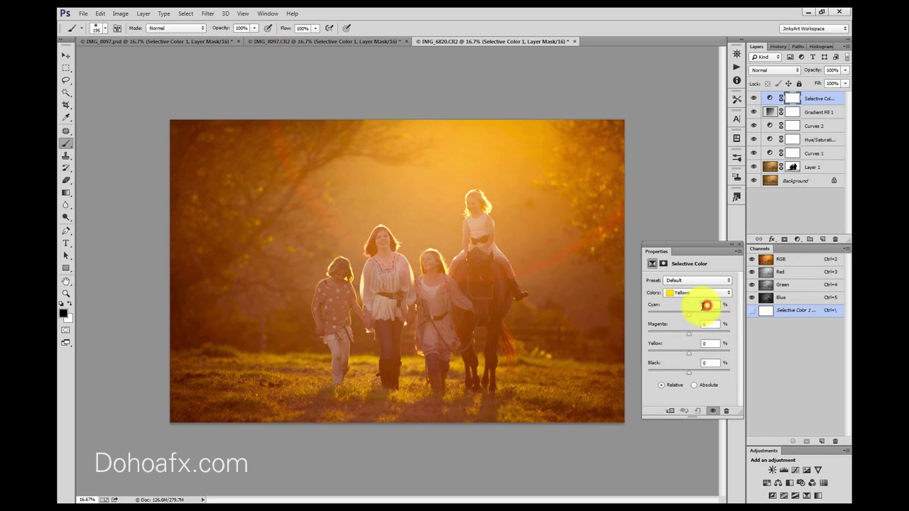
{"action": "type", "text": "-2"}
{"action": "left_click", "coordinate": [709, 324]}
{"action": "type", "text": "-3"}
{"action": "left_click", "coordinate": [694, 346]}
{"action": "type", "text": "-3"}
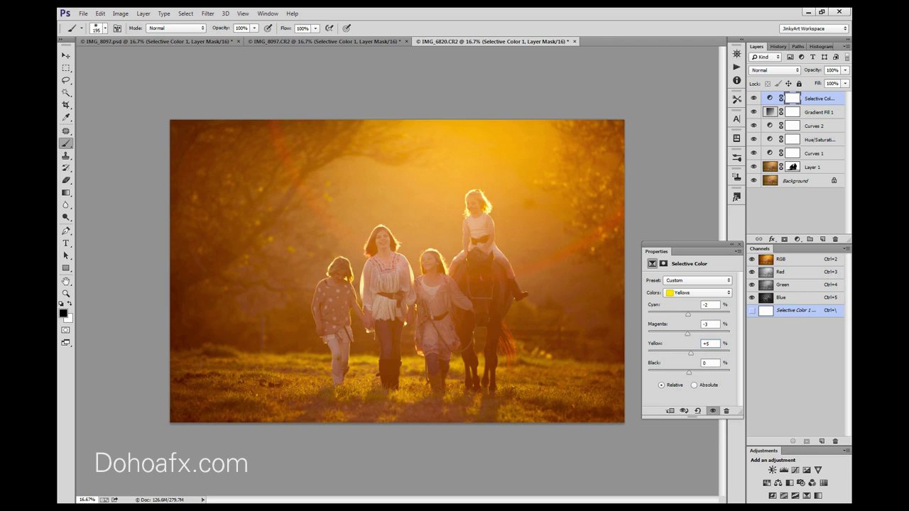
Step: Compare the photo with and without the Selective Color layer
{"action": "left_click", "coordinate": [754, 99]}
{"action": "left_click", "coordinate": [754, 98]}
{"action": "left_click", "coordinate": [754, 98]}
{"action": "left_click", "coordinate": [754, 99]}
{"action": "left_click", "coordinate": [754, 98]}
{"action": "left_click", "coordinate": [754, 98]}
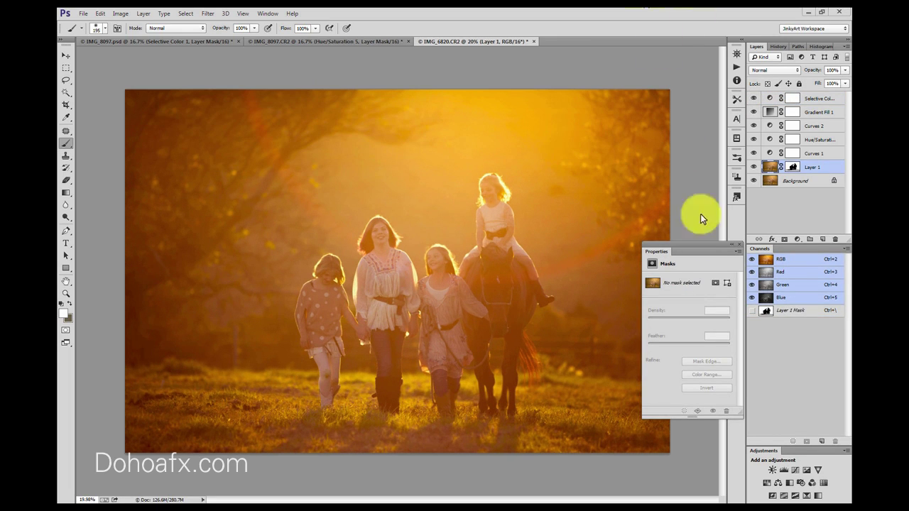
Step: Add a Brightness/Contrast layer above Selective Color with brightness 7 and contrast 35
{"action": "left_click", "coordinate": [820, 101]}
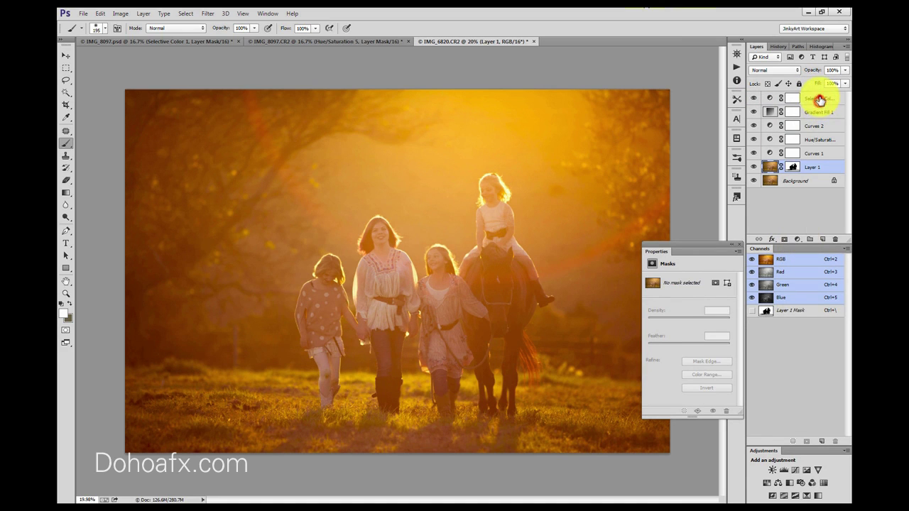
{"action": "left_click", "coordinate": [797, 239]}
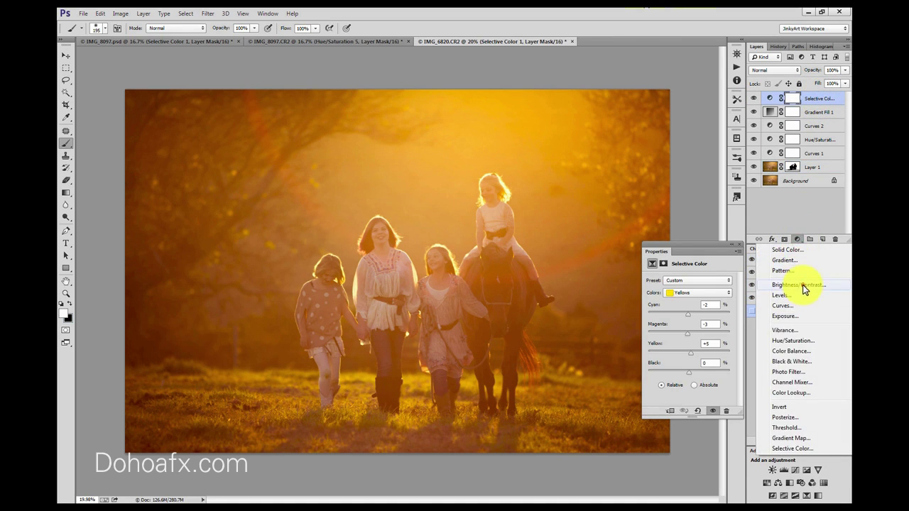
{"action": "left_click", "coordinate": [805, 287]}
{"action": "mouse_move", "coordinate": [692, 306]}
{"action": "left_mouse_down"}
{"action": "mouse_move", "coordinate": [705, 322]}
{"action": "mouse_move", "coordinate": [689, 309]}
{"action": "left_mouse_up"}
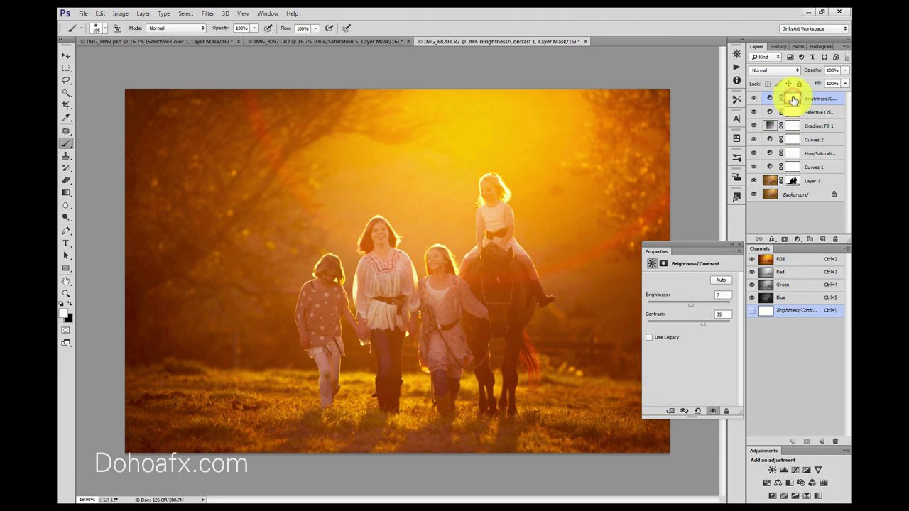
Step: Limit the Brightness/Contrast layer to the people and horse by painting white on its inverted mask, and reduce its opacity to 19%
{"action": "key", "text": "ctrl+i"}
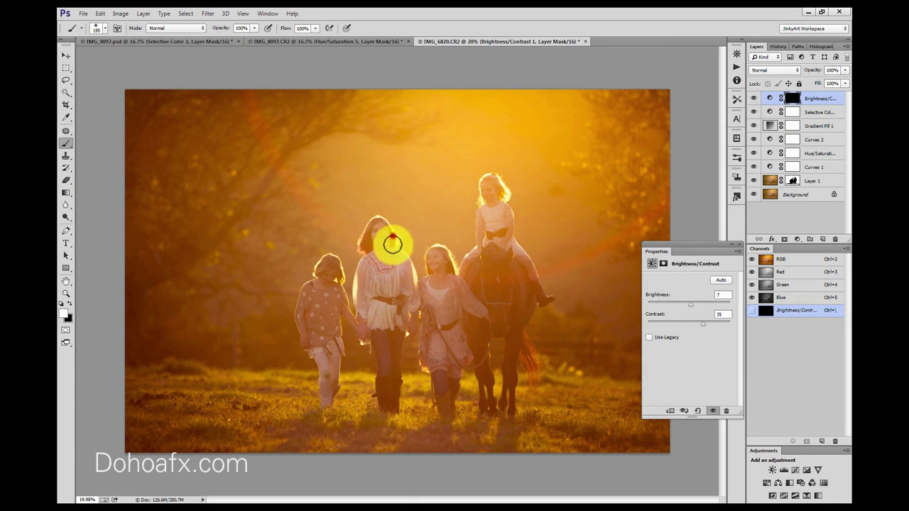
{"action": "mouse_move", "coordinate": [385, 223]}
{"action": "left_mouse_down"}
{"action": "mouse_move", "coordinate": [366, 258]}
{"action": "mouse_move", "coordinate": [381, 256]}
{"action": "mouse_move", "coordinate": [391, 271]}
{"action": "mouse_move", "coordinate": [365, 315]}
{"action": "mouse_move", "coordinate": [382, 277]}
{"action": "mouse_move", "coordinate": [401, 284]}
{"action": "mouse_move", "coordinate": [442, 270]}
{"action": "mouse_move", "coordinate": [442, 251]}
{"action": "mouse_move", "coordinate": [440, 282]}
{"action": "mouse_move", "coordinate": [432, 279]}
{"action": "mouse_move", "coordinate": [438, 299]}
{"action": "mouse_move", "coordinate": [491, 283]}
{"action": "mouse_move", "coordinate": [500, 222]}
{"action": "mouse_move", "coordinate": [492, 181]}
{"action": "mouse_move", "coordinate": [490, 283]}
{"action": "mouse_move", "coordinate": [466, 315]}
{"action": "mouse_move", "coordinate": [510, 300]}
{"action": "mouse_move", "coordinate": [525, 283]}
{"action": "mouse_move", "coordinate": [534, 289]}
{"action": "mouse_move", "coordinate": [513, 252]}
{"action": "mouse_move", "coordinate": [490, 253]}
{"action": "mouse_move", "coordinate": [467, 277]}
{"action": "mouse_move", "coordinate": [461, 304]}
{"action": "mouse_move", "coordinate": [421, 300]}
{"action": "mouse_move", "coordinate": [390, 279]}
{"action": "mouse_move", "coordinate": [362, 329]}
{"action": "mouse_move", "coordinate": [344, 314]}
{"action": "mouse_move", "coordinate": [331, 257]}
{"action": "mouse_move", "coordinate": [308, 326]}
{"action": "mouse_move", "coordinate": [326, 279]}
{"action": "mouse_move", "coordinate": [322, 324]}
{"action": "mouse_move", "coordinate": [330, 274]}
{"action": "mouse_move", "coordinate": [306, 296]}
{"action": "mouse_move", "coordinate": [320, 324]}
{"action": "mouse_move", "coordinate": [346, 301]}
{"action": "mouse_move", "coordinate": [365, 328]}
{"action": "mouse_move", "coordinate": [390, 320]}
{"action": "mouse_move", "coordinate": [425, 287]}
{"action": "mouse_move", "coordinate": [450, 307]}
{"action": "mouse_move", "coordinate": [436, 252]}
{"action": "mouse_move", "coordinate": [432, 351]}
{"action": "mouse_move", "coordinate": [496, 284]}
{"action": "mouse_move", "coordinate": [489, 216]}
{"action": "mouse_move", "coordinate": [525, 271]}
{"action": "left_mouse_up"}
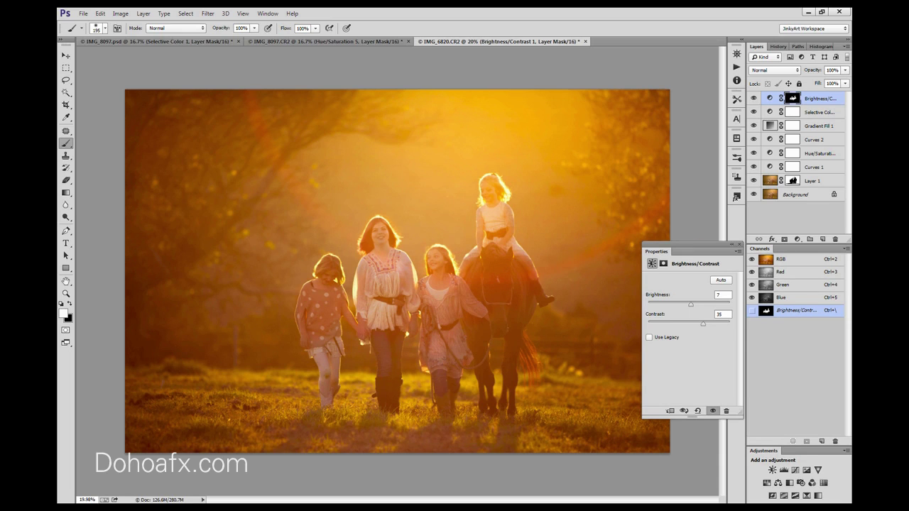
{"action": "mouse_move", "coordinate": [635, 184]}
{"action": "left_mouse_down"}
{"action": "mouse_move", "coordinate": [376, 234]}
{"action": "mouse_move", "coordinate": [397, 270]}
{"action": "left_mouse_up"}
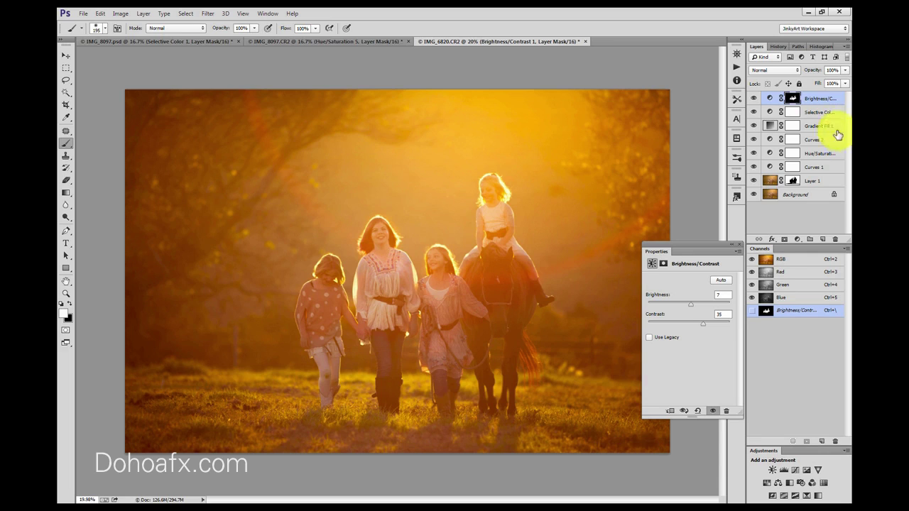
{"action": "left_click_drag", "start_coordinate": [844, 72], "coordinate": [805, 82]}
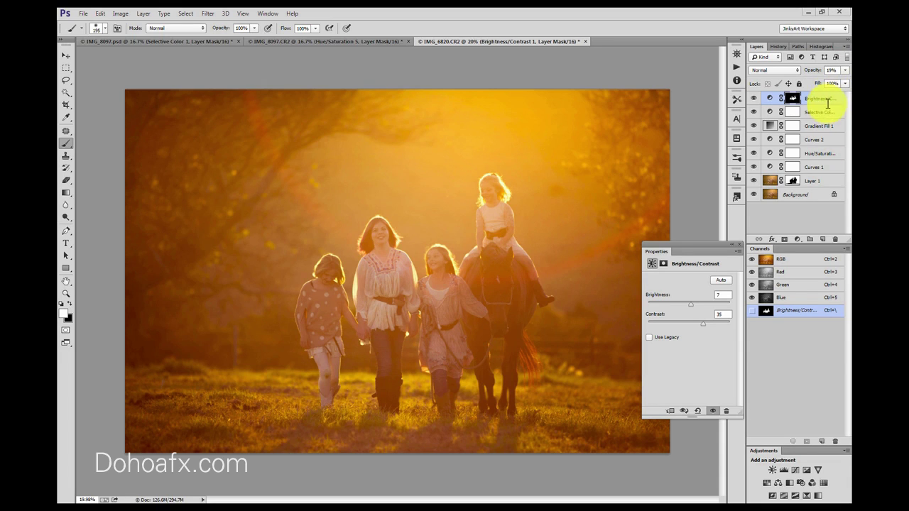
Step: Duplicate the Background layer and stamp the copy together with all layers above it into a new merged layer on top
{"action": "left_click", "coordinate": [808, 193]}
{"action": "key", "text": "ctrl+j"}
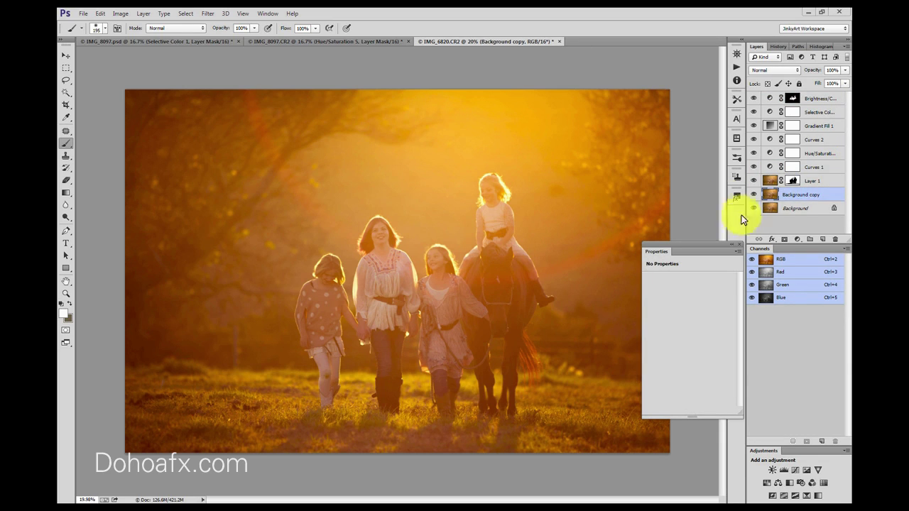
{"action": "left_click", "coordinate": [815, 104], "text": "shift"}
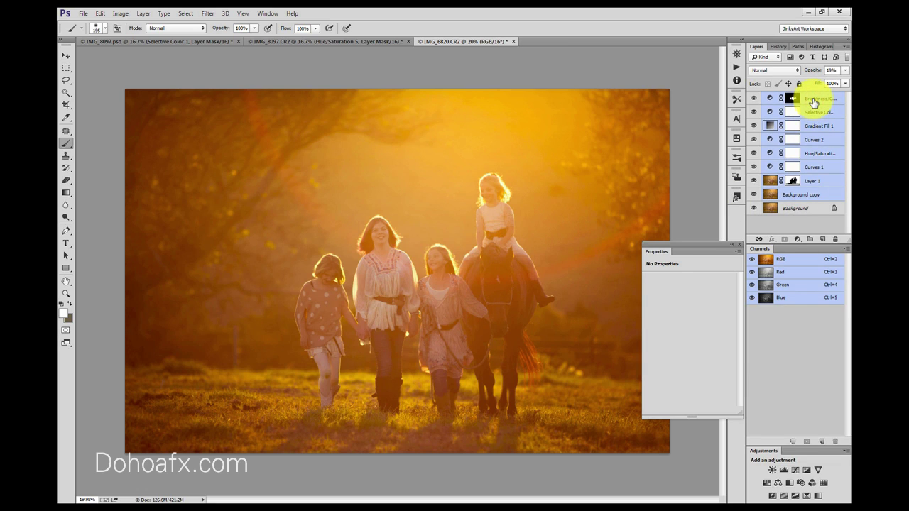
{"action": "key", "text": "ctrl+alt+e"}
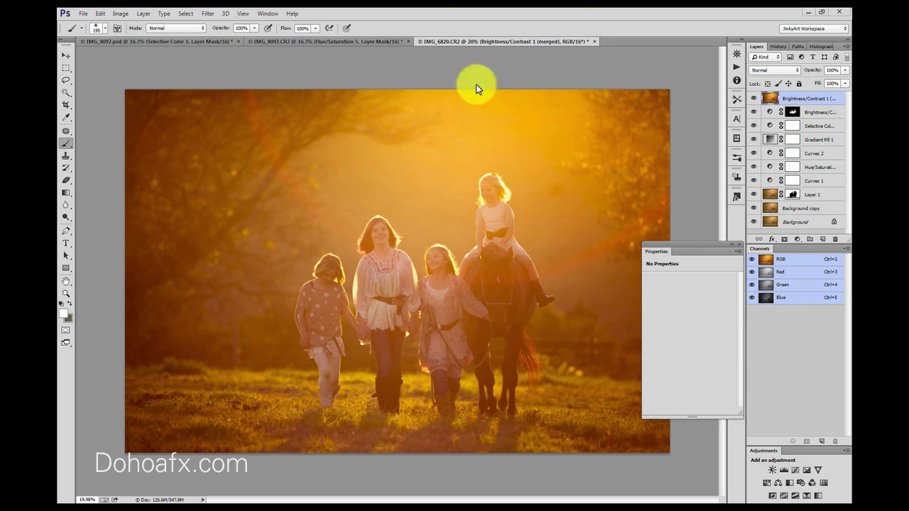
Step: Duplicate the merged layer and patch the dark mark on the polka-dot girl's knee with clean skin from her leg
{"action": "left_click_drag", "start_coordinate": [820, 94], "coordinate": [828, 97]}
{"action": "key", "text": "ctrl+j"}
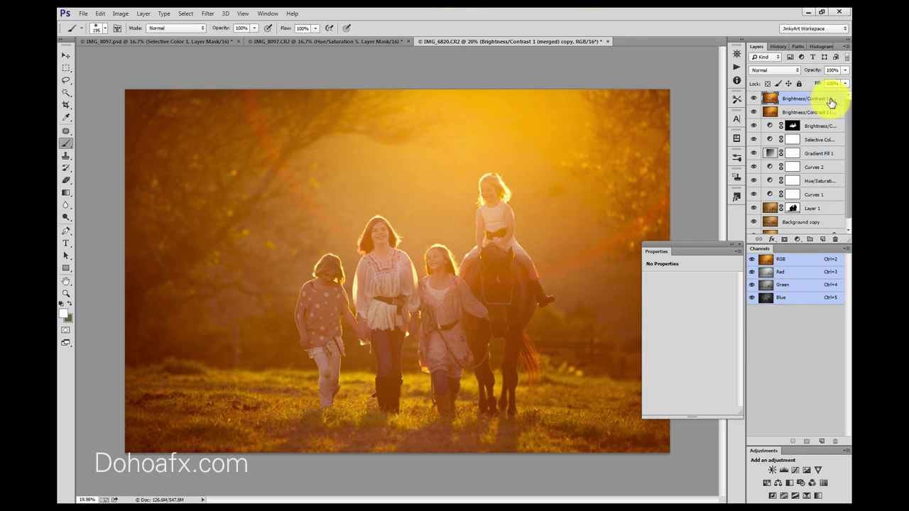
{"action": "left_click", "coordinate": [66, 295]}
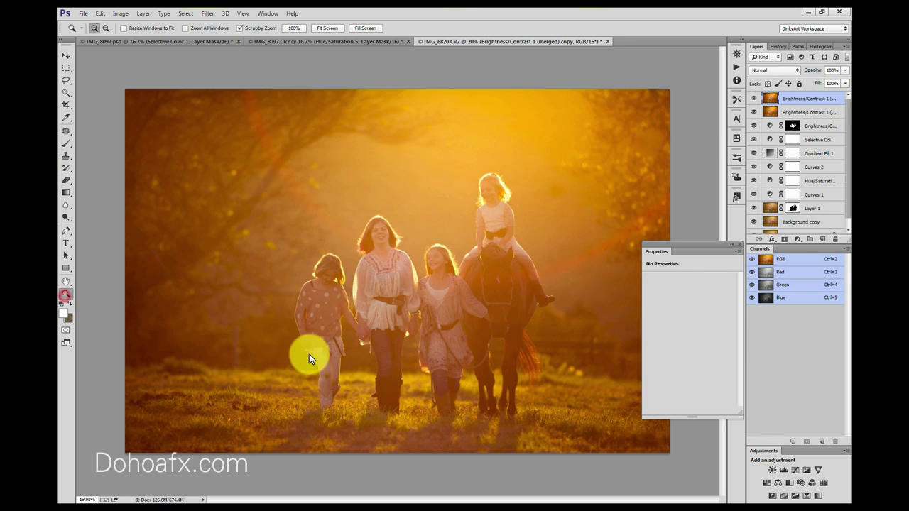
{"action": "left_click", "coordinate": [341, 400]}
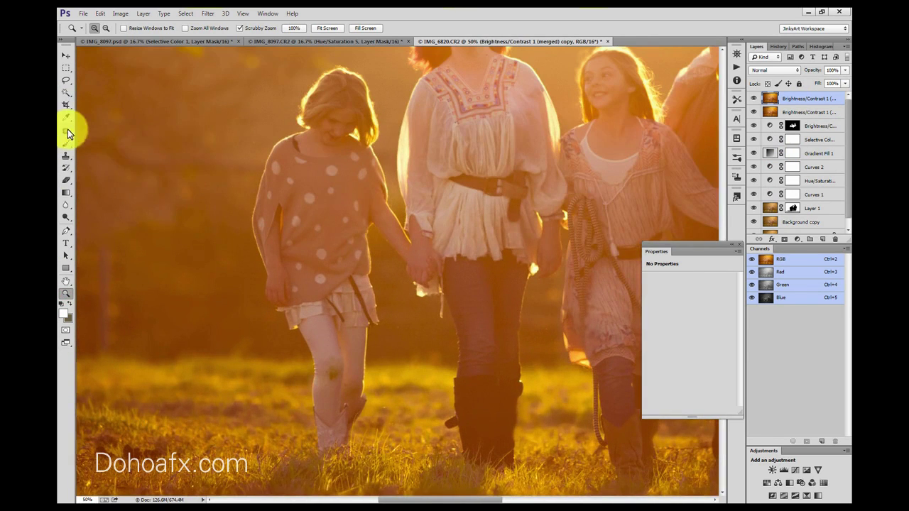
{"action": "left_click", "coordinate": [67, 132]}
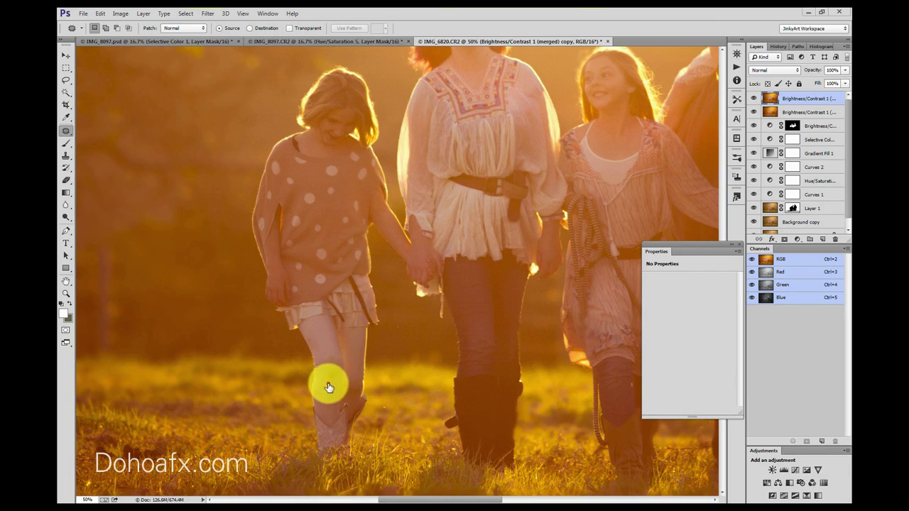
{"action": "mouse_move", "coordinate": [333, 389]}
{"action": "left_mouse_down"}
{"action": "mouse_move", "coordinate": [332, 353]}
{"action": "mouse_move", "coordinate": [331, 388]}
{"action": "mouse_move", "coordinate": [337, 356]}
{"action": "mouse_move", "coordinate": [325, 380]}
{"action": "mouse_move", "coordinate": [331, 386]}
{"action": "mouse_move", "coordinate": [339, 368]}
{"action": "mouse_move", "coordinate": [326, 346]}
{"action": "mouse_move", "coordinate": [334, 372]}
{"action": "left_mouse_up"}
{"action": "left_click_drag", "start_coordinate": [360, 402], "coordinate": [345, 371]}
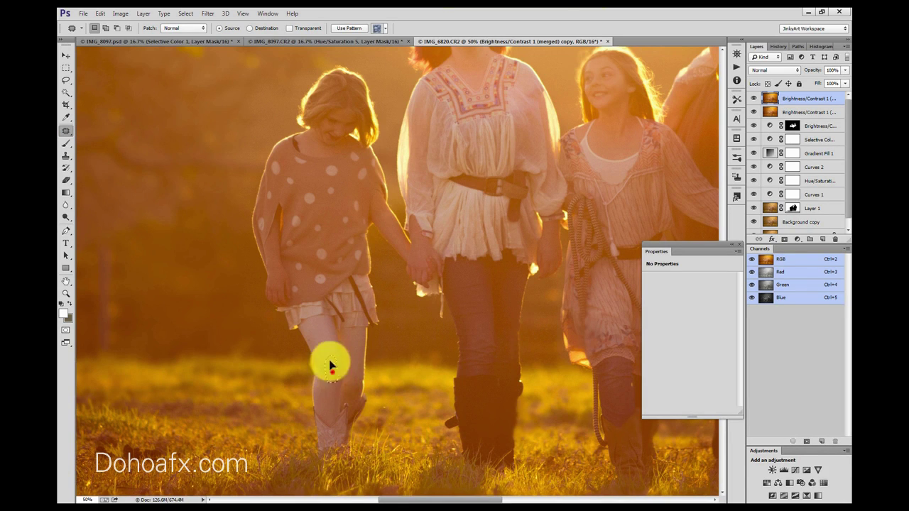
{"action": "left_click", "coordinate": [334, 391]}
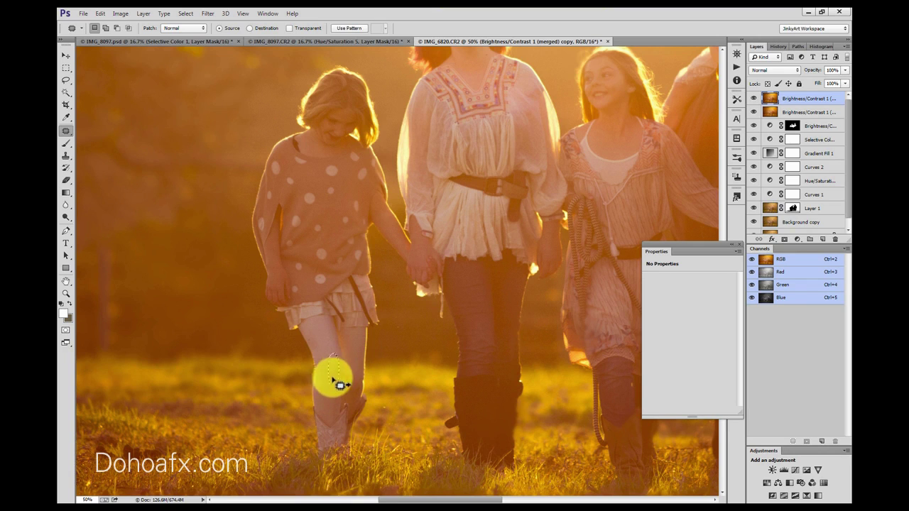
{"action": "left_click", "coordinate": [326, 347]}
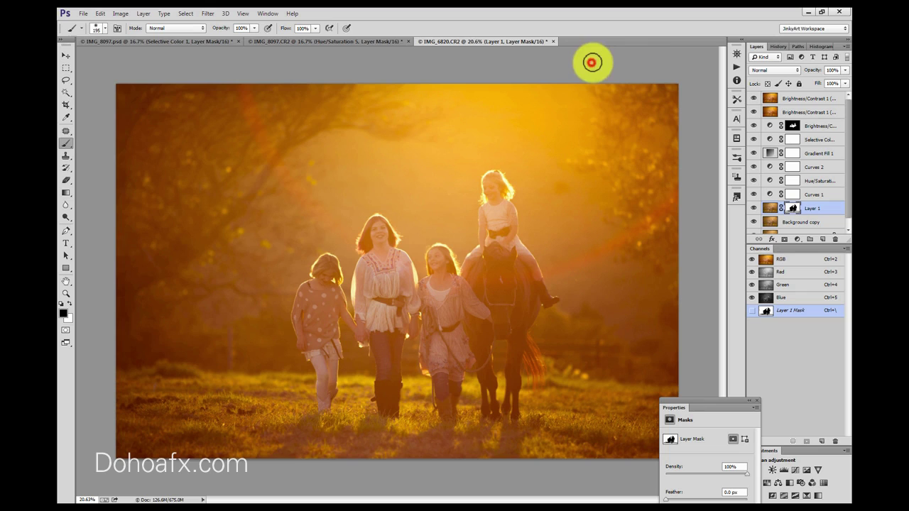
Step: Apply Auto Contrast to the topmost merged layer copy and toggle its visibility to compare before and after
{"action": "left_click", "coordinate": [120, 15]}
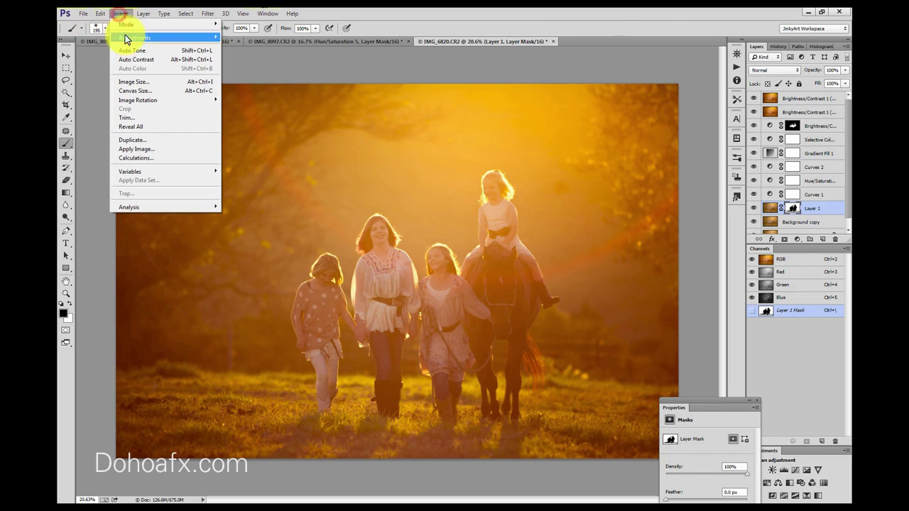
{"action": "left_click", "coordinate": [810, 98]}
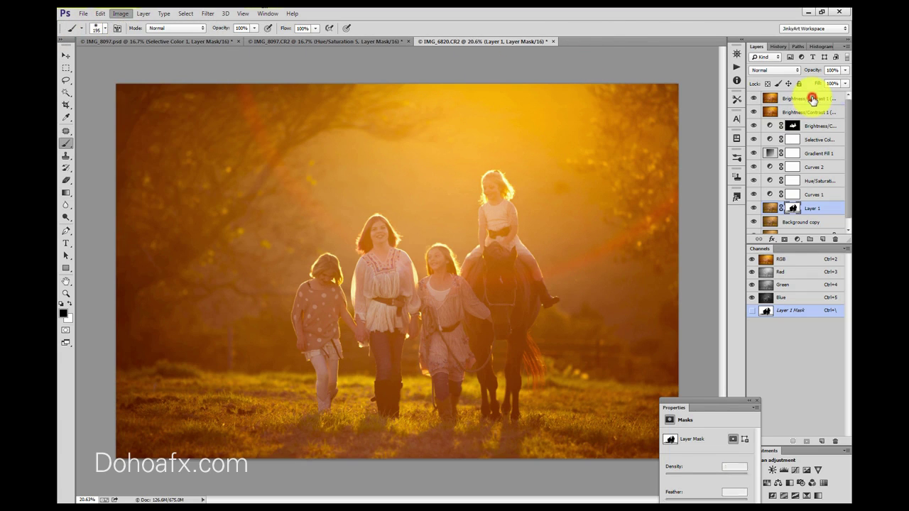
{"action": "left_click", "coordinate": [115, 14]}
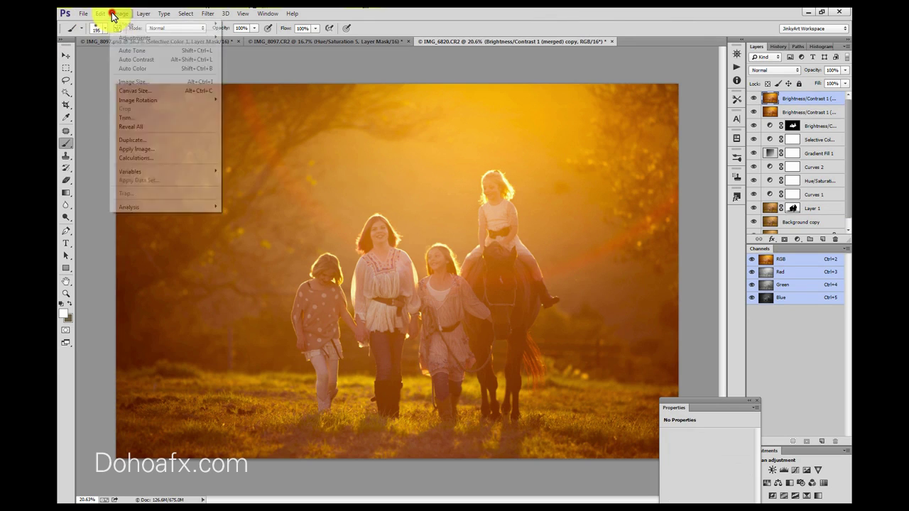
{"action": "left_click", "coordinate": [137, 59]}
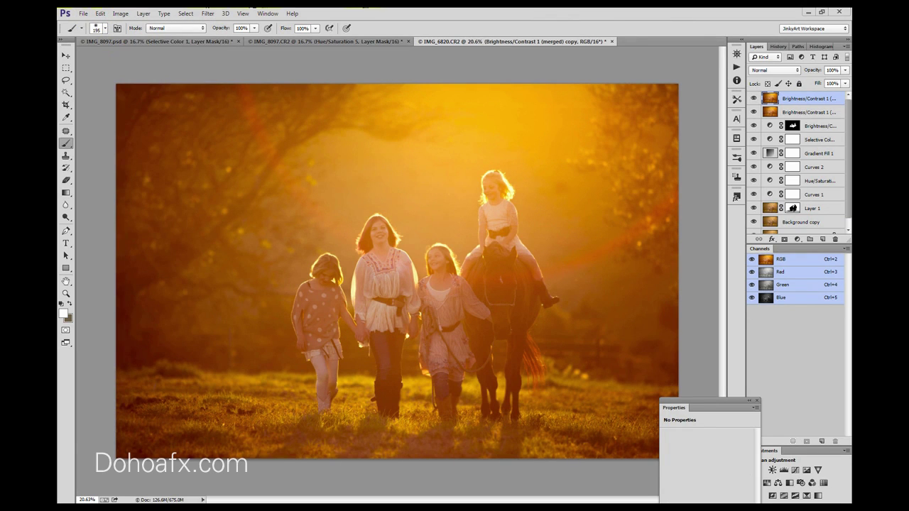
{"action": "left_click", "coordinate": [753, 99]}
{"action": "left_click", "coordinate": [753, 98]}
{"action": "left_click", "coordinate": [753, 99]}
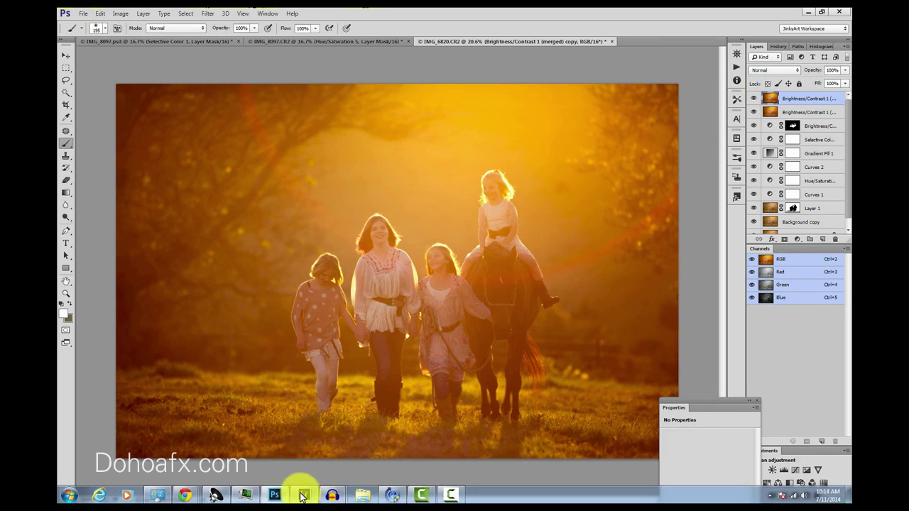
Step: Switch to Lightroom, reset the develop settings of IMG_6820.CR2 to view the original, and return to Photoshop
{"action": "left_click", "coordinate": [302, 496]}
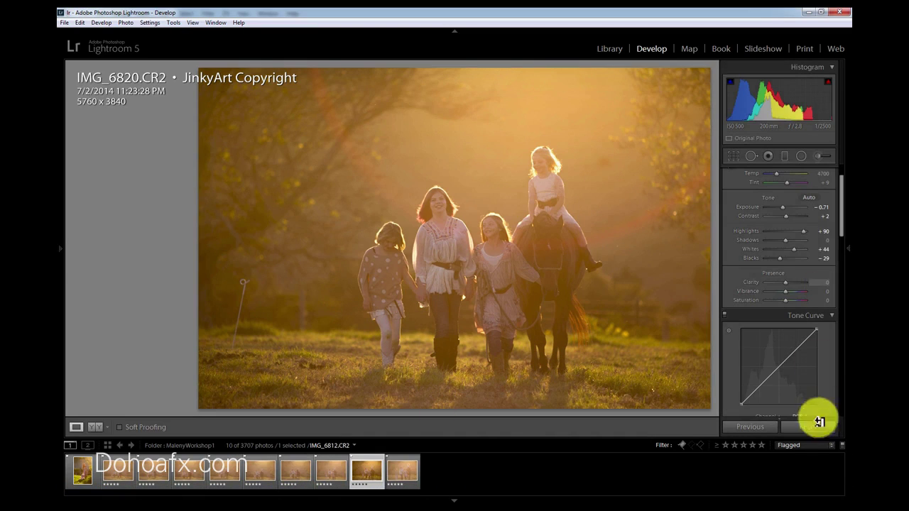
{"action": "left_click", "coordinate": [819, 423]}
{"action": "mouse_move", "coordinate": [274, 497]}
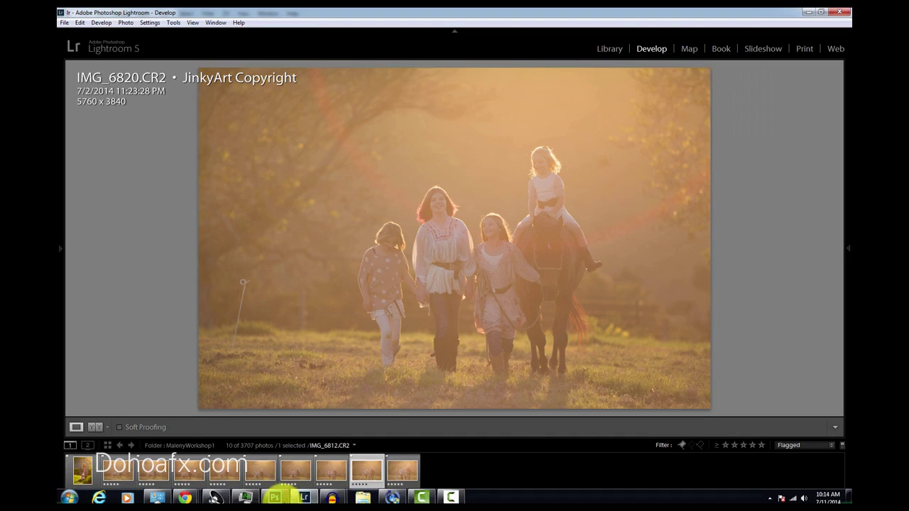
{"action": "left_click", "coordinate": [288, 439]}
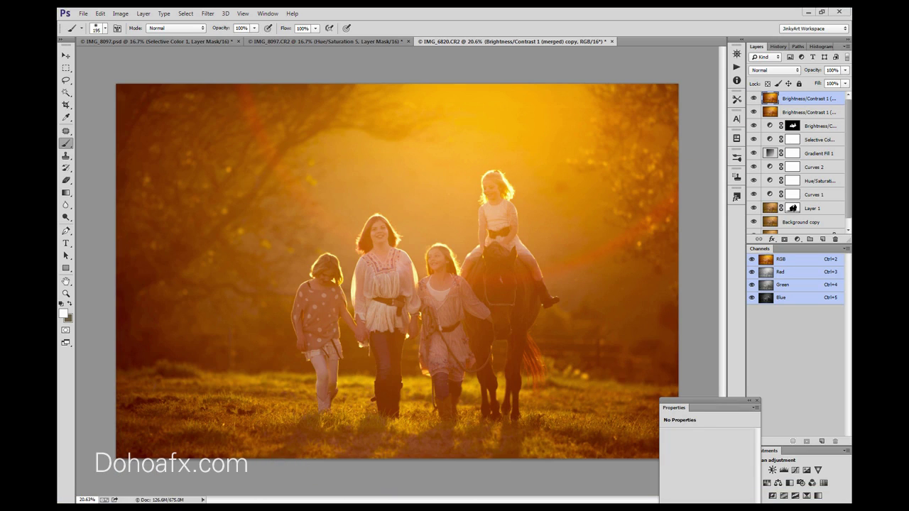
Step: Select all layers from the topmost merged copy down to Background copy and put them into a new layer group
{"action": "left_click", "coordinate": [784, 137]}
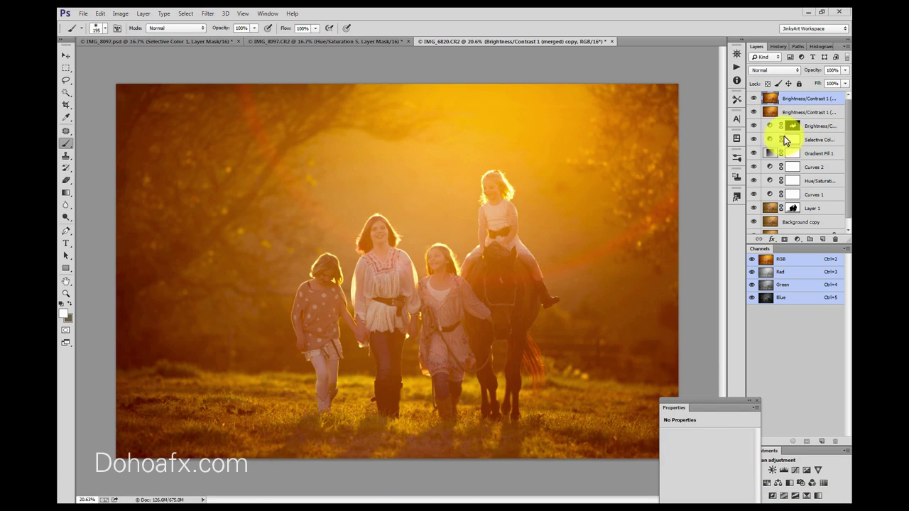
{"action": "left_click", "coordinate": [805, 223], "text": "shift"}
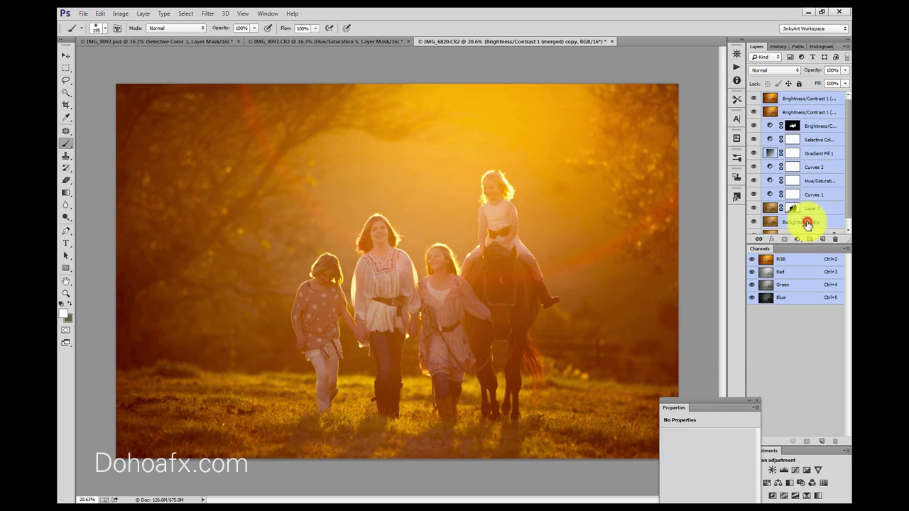
{"action": "left_click", "coordinate": [143, 14]}
{"action": "mouse_move", "coordinate": [161, 25]}
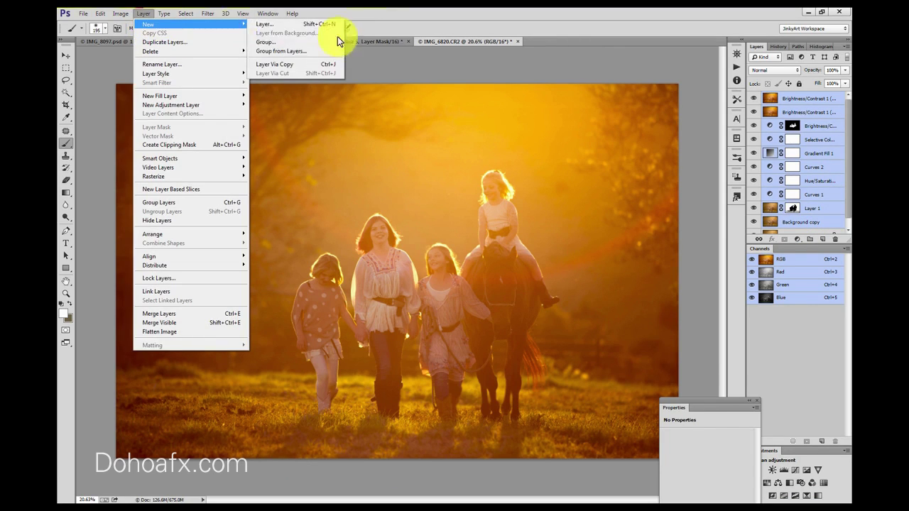
{"action": "left_click", "coordinate": [298, 52]}
{"action": "left_click", "coordinate": [587, 191]}
Step: Try the new layer group at a reduced opacity of about 61%, and set it back to 100%
{"action": "left_click", "coordinate": [823, 96]}
{"action": "left_click", "coordinate": [843, 71]}
{"action": "left_click_drag", "start_coordinate": [798, 81], "coordinate": [824, 86]}
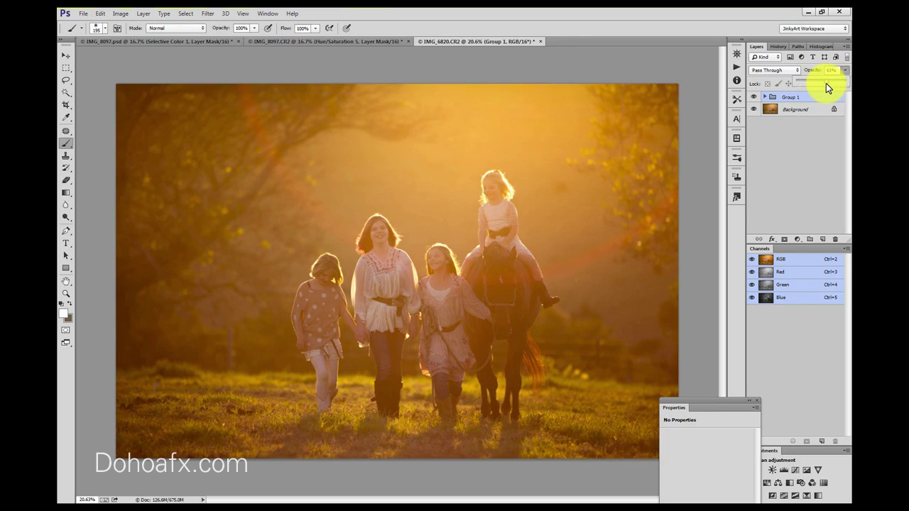
{"action": "left_click_drag", "start_coordinate": [834, 86], "coordinate": [850, 85]}
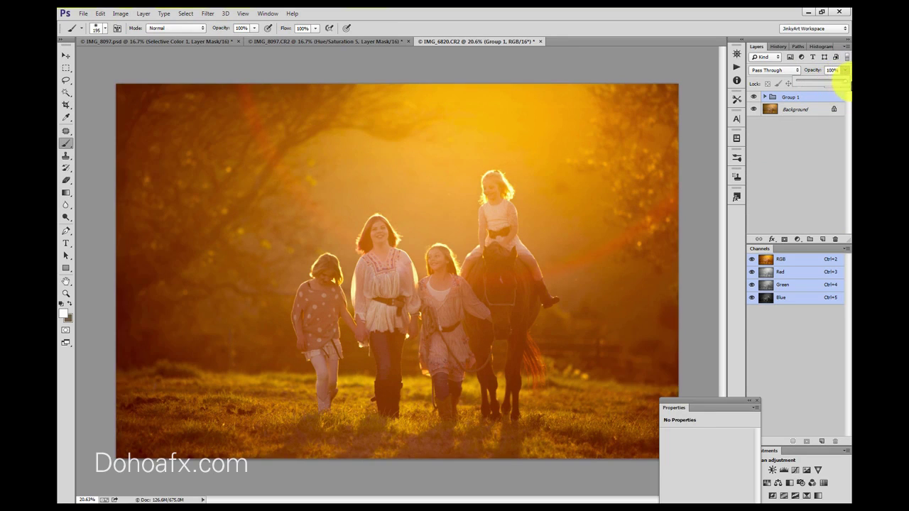